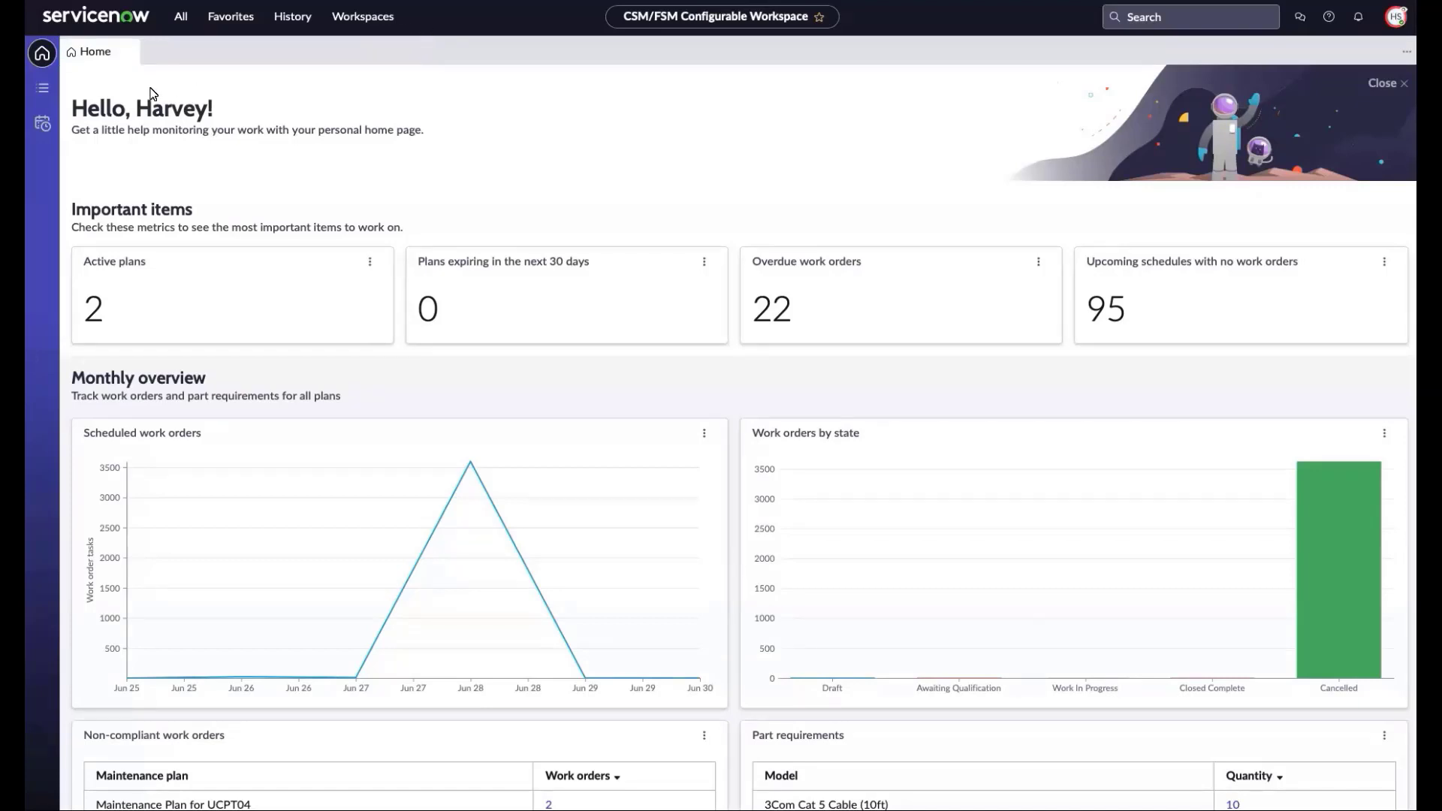
{"action": "left_click", "coordinate": [43, 125]}
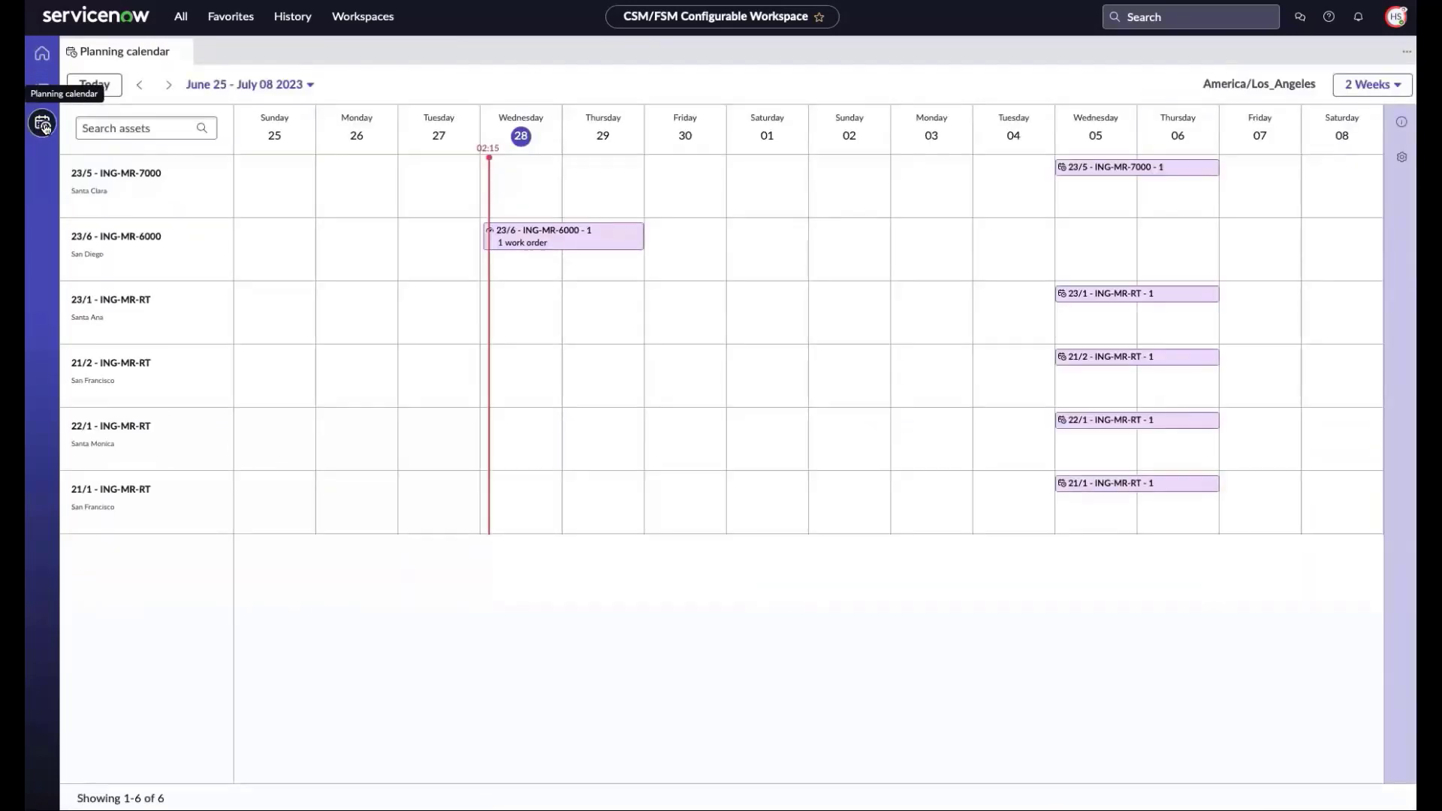
{"action": "left_click", "coordinate": [197, 244]}
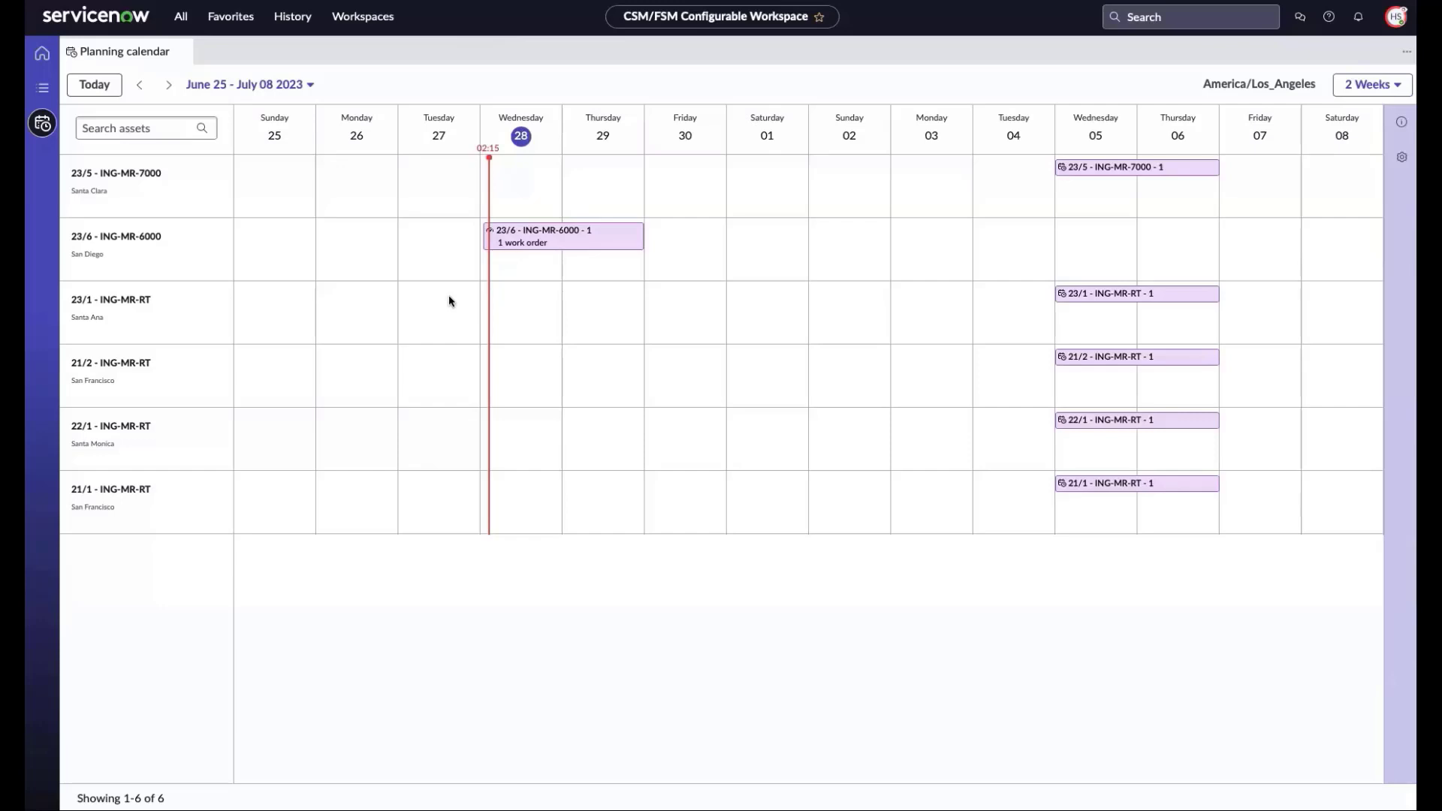
{"action": "left_click", "coordinate": [136, 128]}
{"action": "type", "text": "2"}
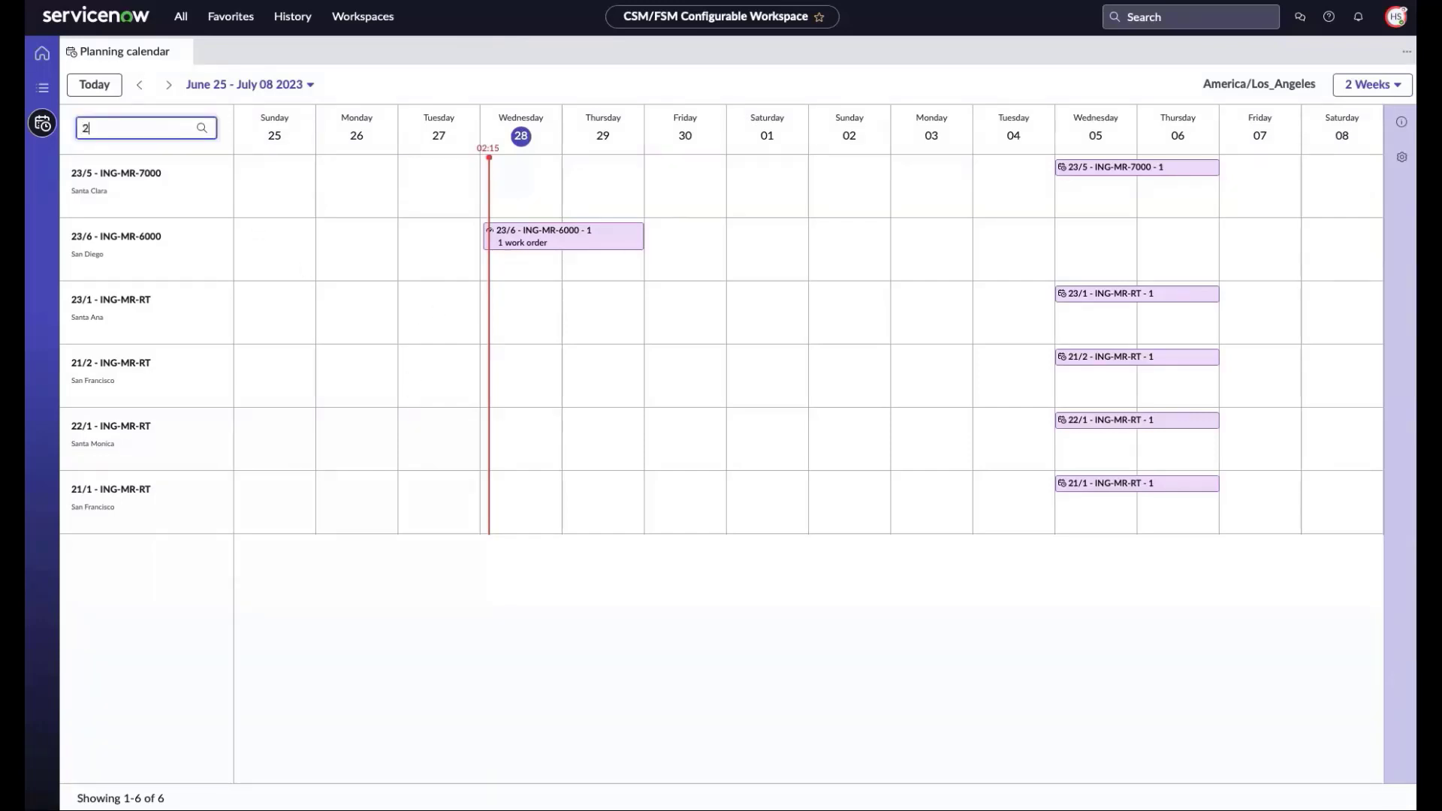
{"action": "type", "text": "2/1"}
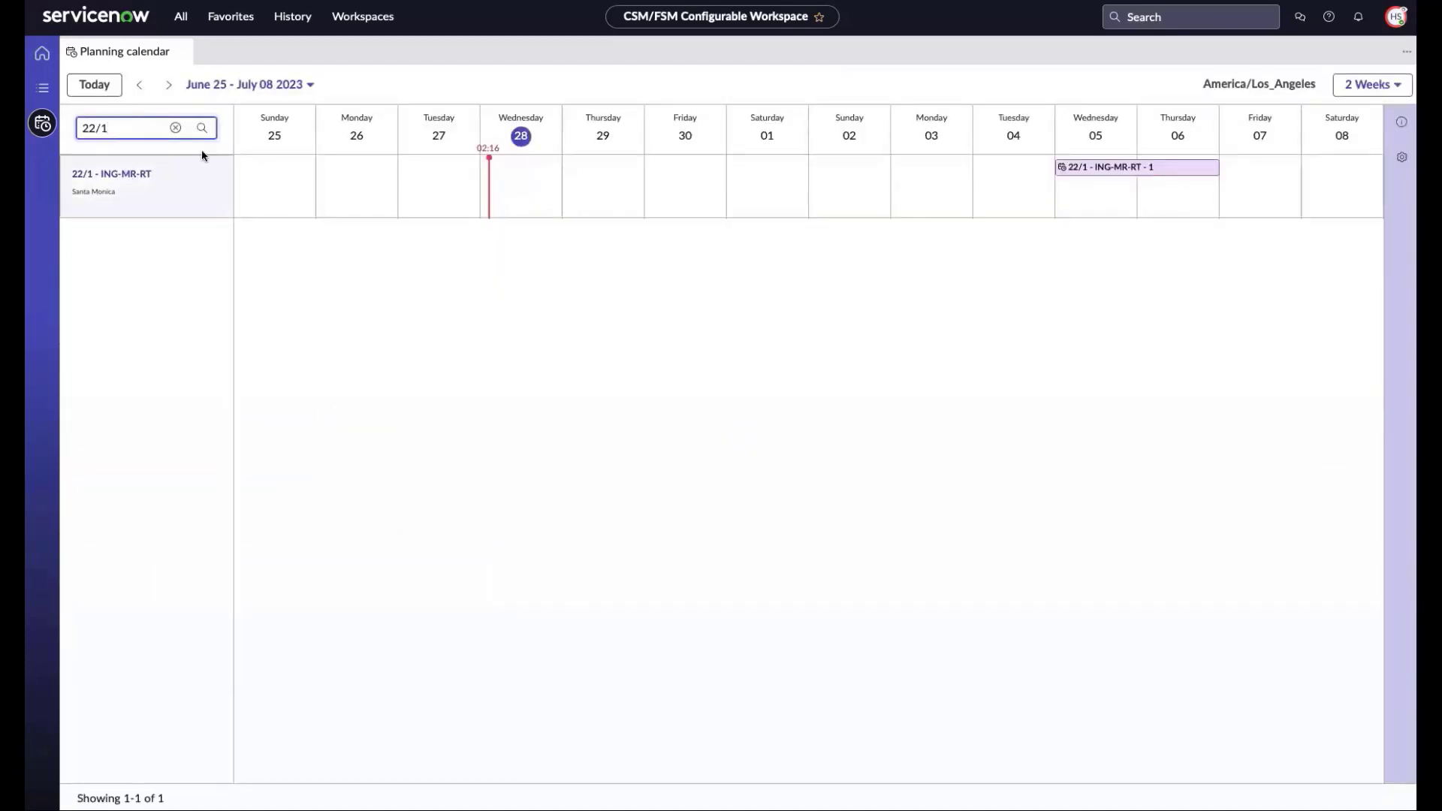
{"action": "left_click", "coordinate": [176, 128]}
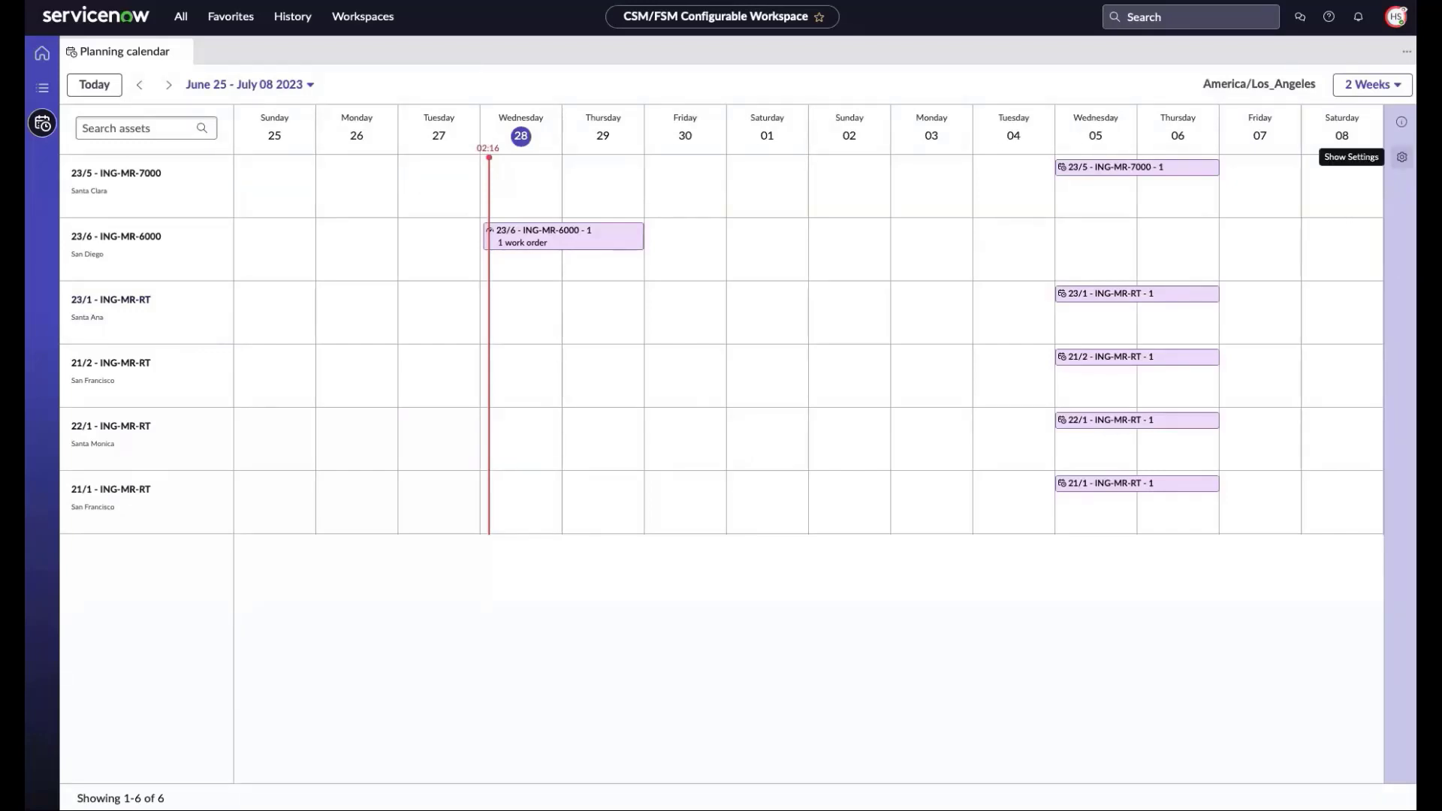
Try grouping the calendar by Plan, expanding MRI Maintenance, then by Product model.
{"action": "left_click", "coordinate": [1401, 157]}
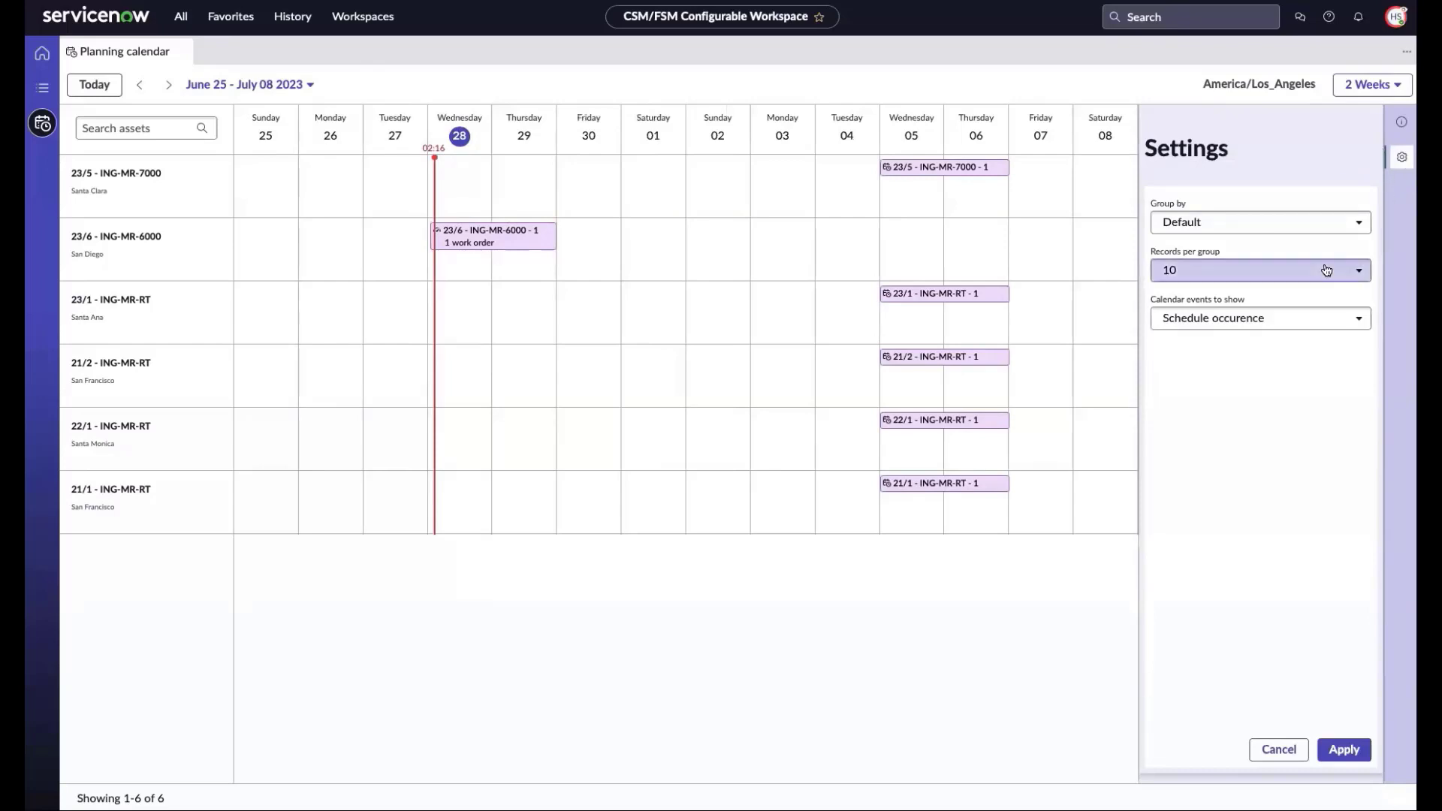
{"action": "left_click", "coordinate": [1202, 225]}
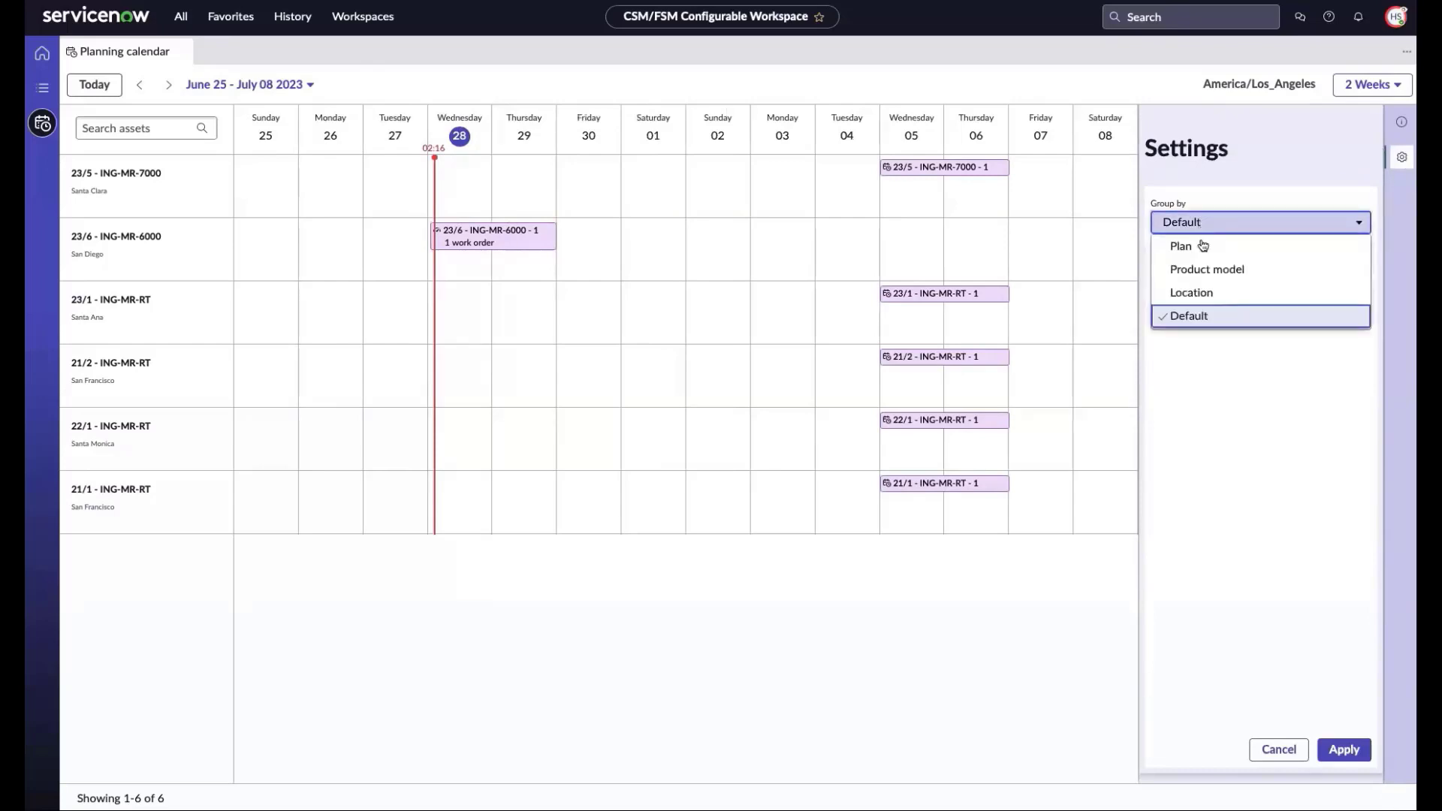
{"action": "left_click", "coordinate": [1201, 245]}
{"action": "left_click", "coordinate": [1345, 750]}
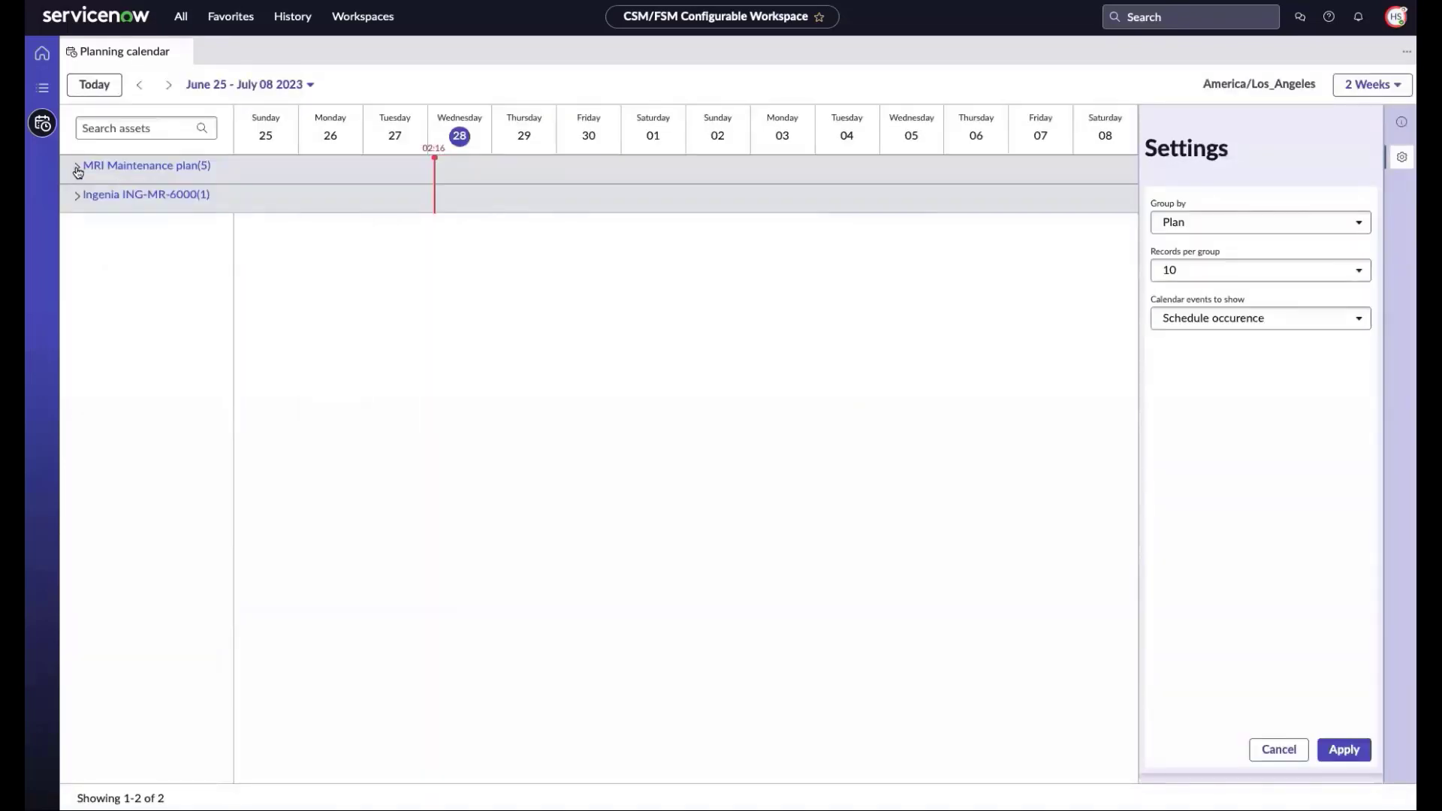
{"action": "left_click", "coordinate": [77, 167]}
{"action": "left_click", "coordinate": [1226, 223]}
{"action": "left_click", "coordinate": [1187, 268]}
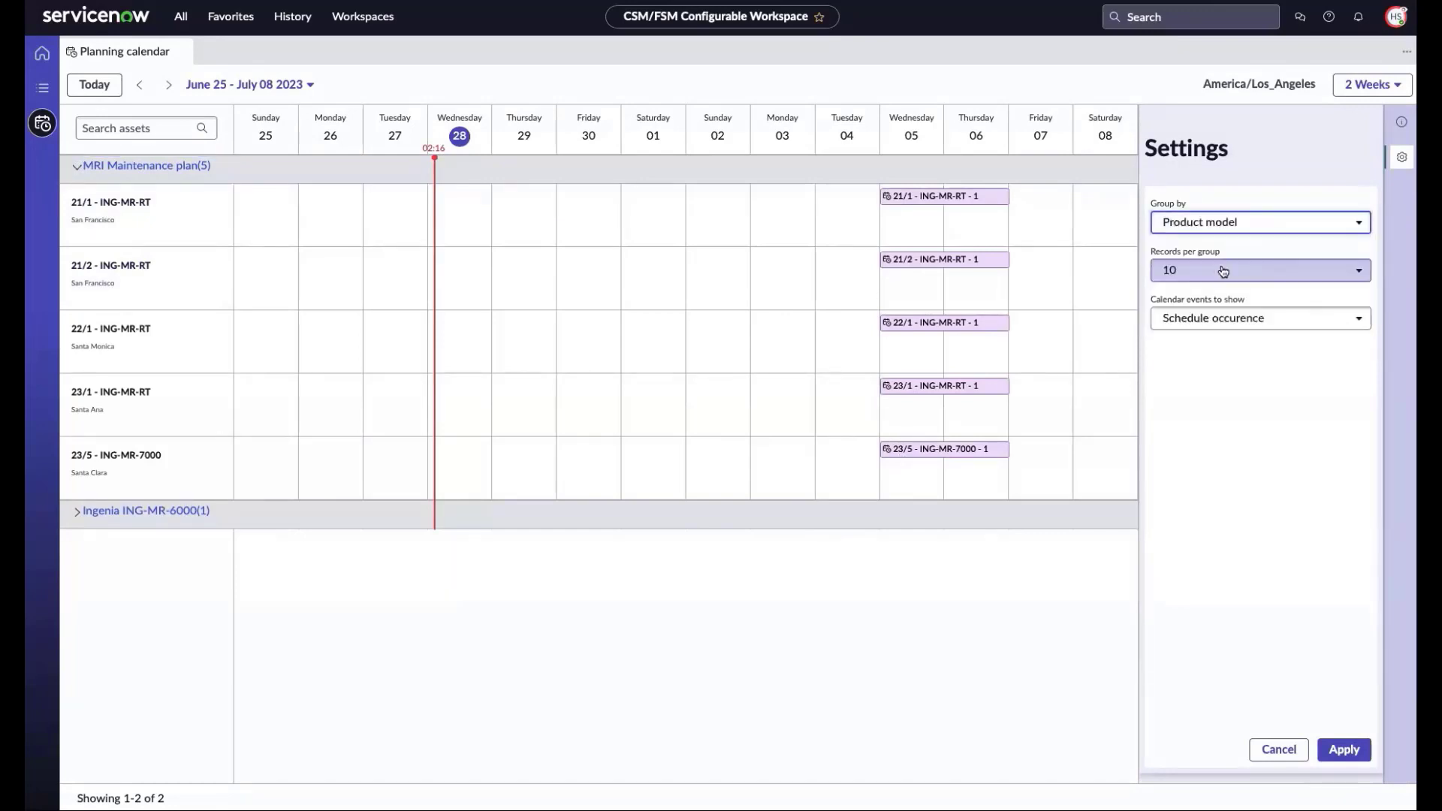
{"action": "left_click", "coordinate": [1343, 750]}
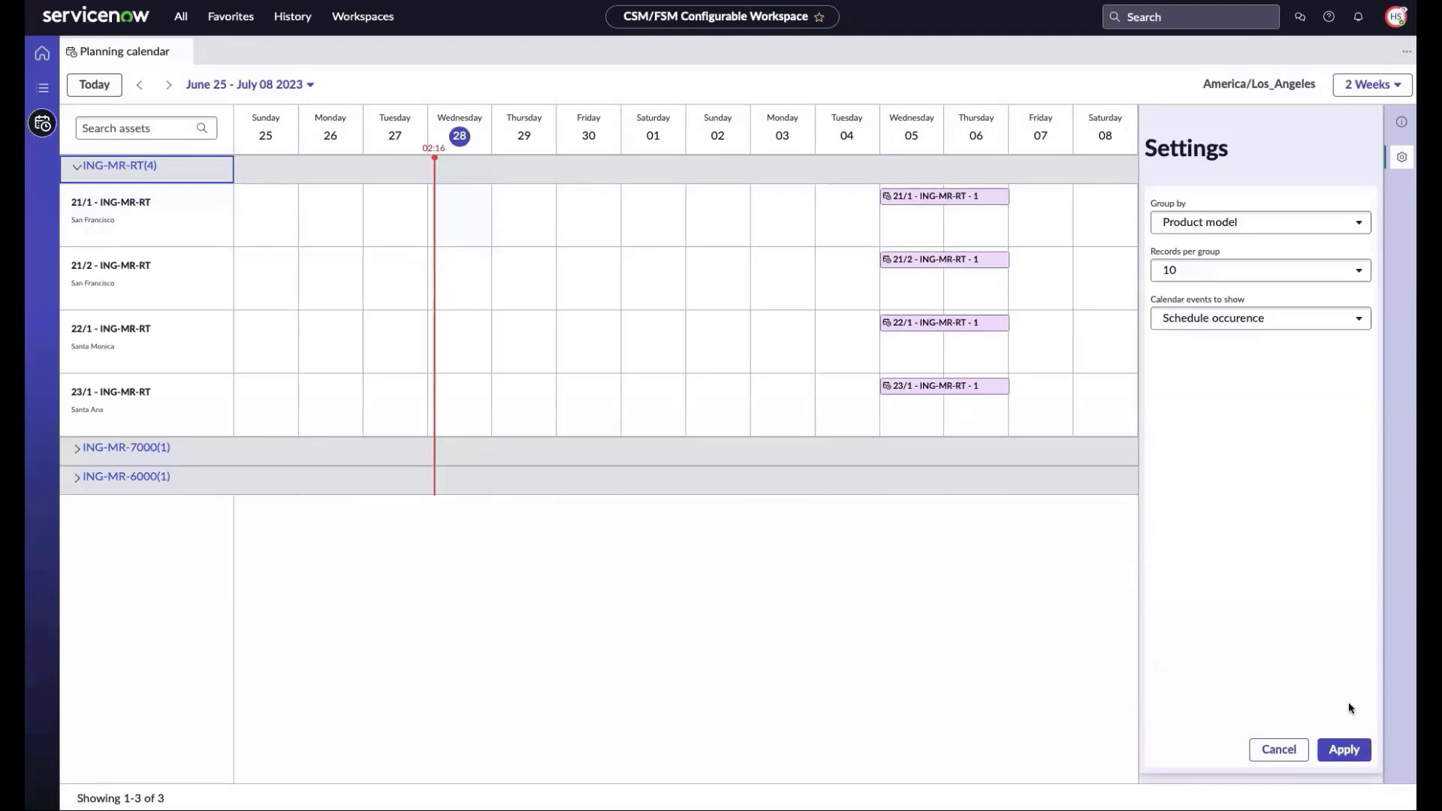
Group the calendar by Location, expand San Diego, and show Work order events.
{"action": "left_click", "coordinate": [1240, 224]}
{"action": "left_click", "coordinate": [1224, 291]}
{"action": "left_click", "coordinate": [1344, 750]}
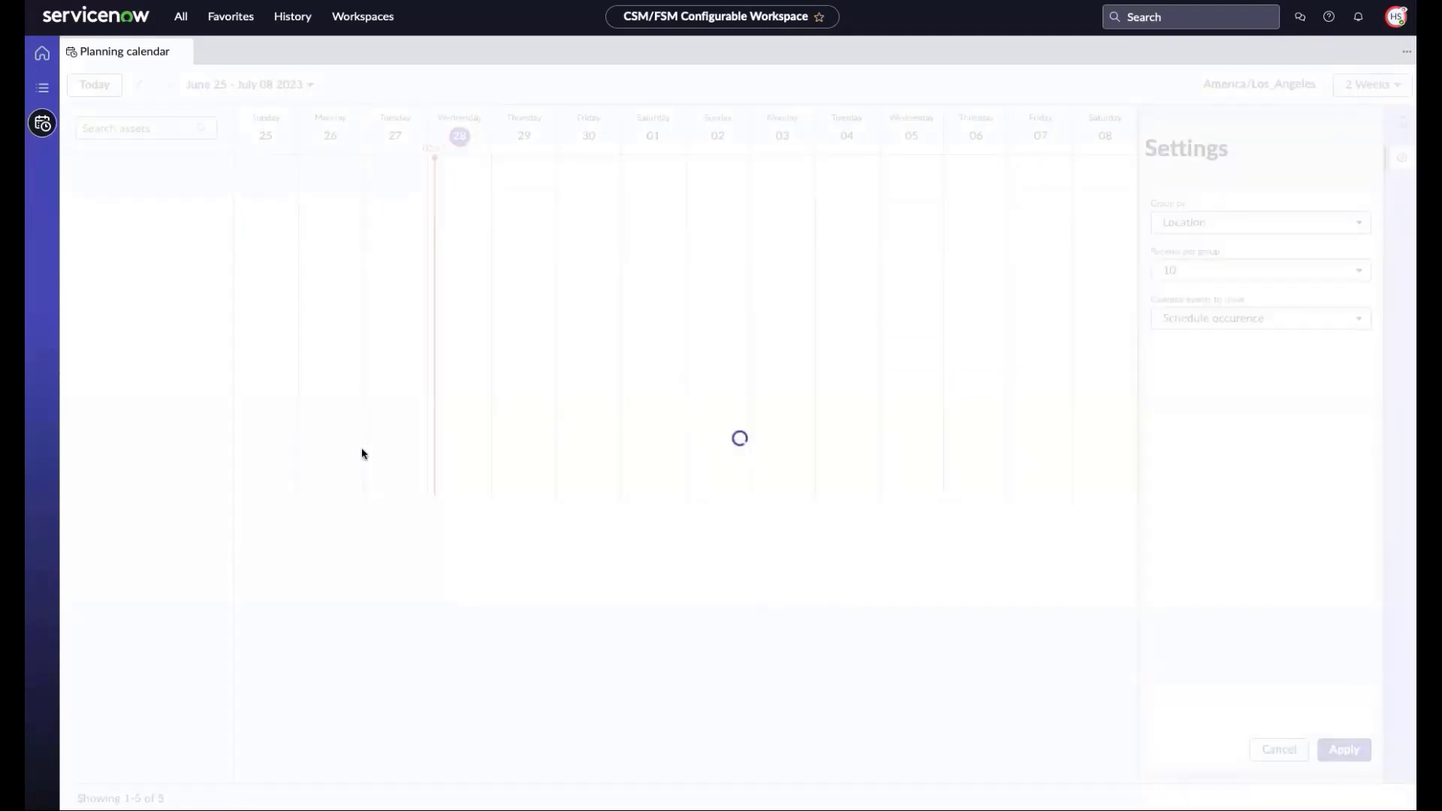
{"action": "left_click", "coordinate": [80, 174]}
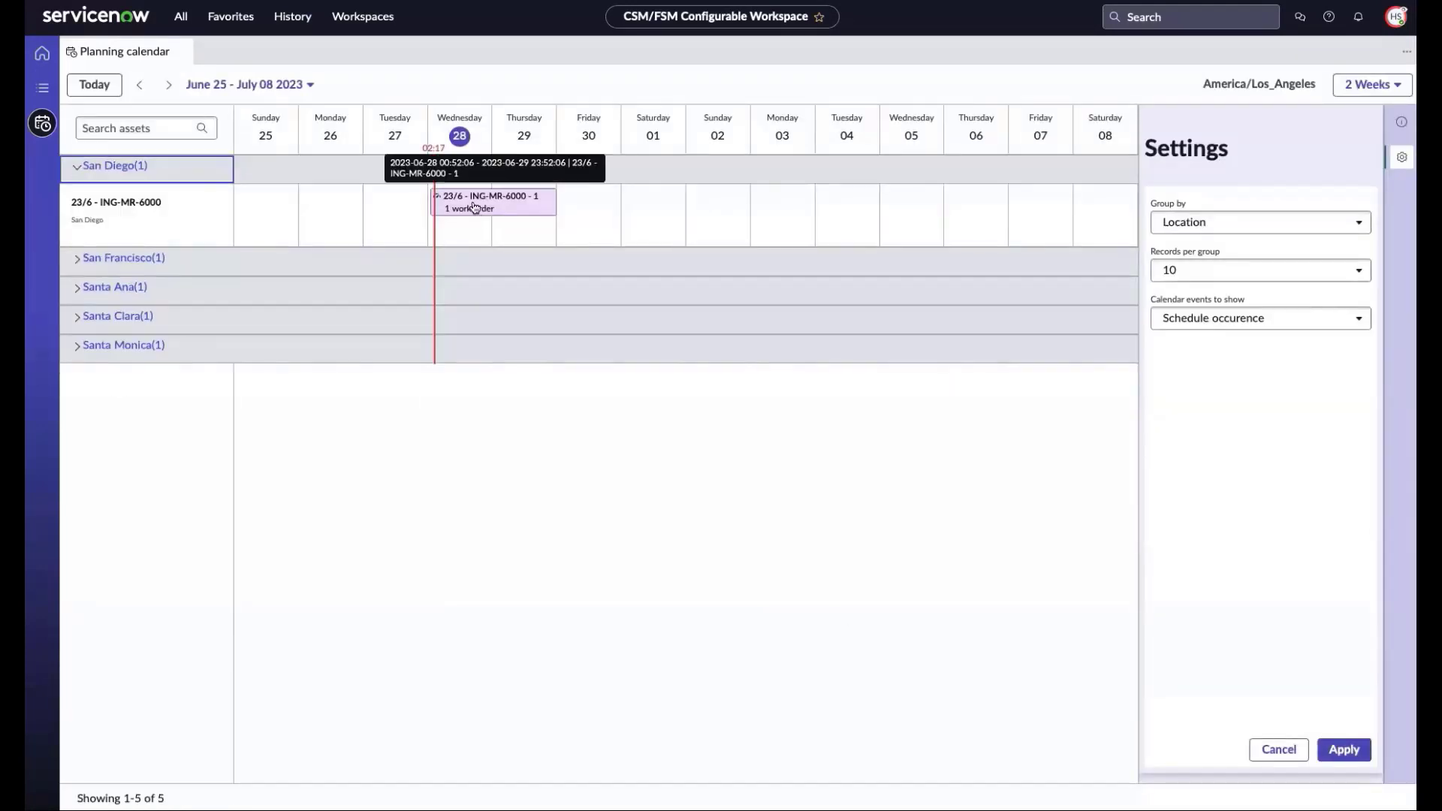
{"action": "left_click", "coordinate": [1198, 319]}
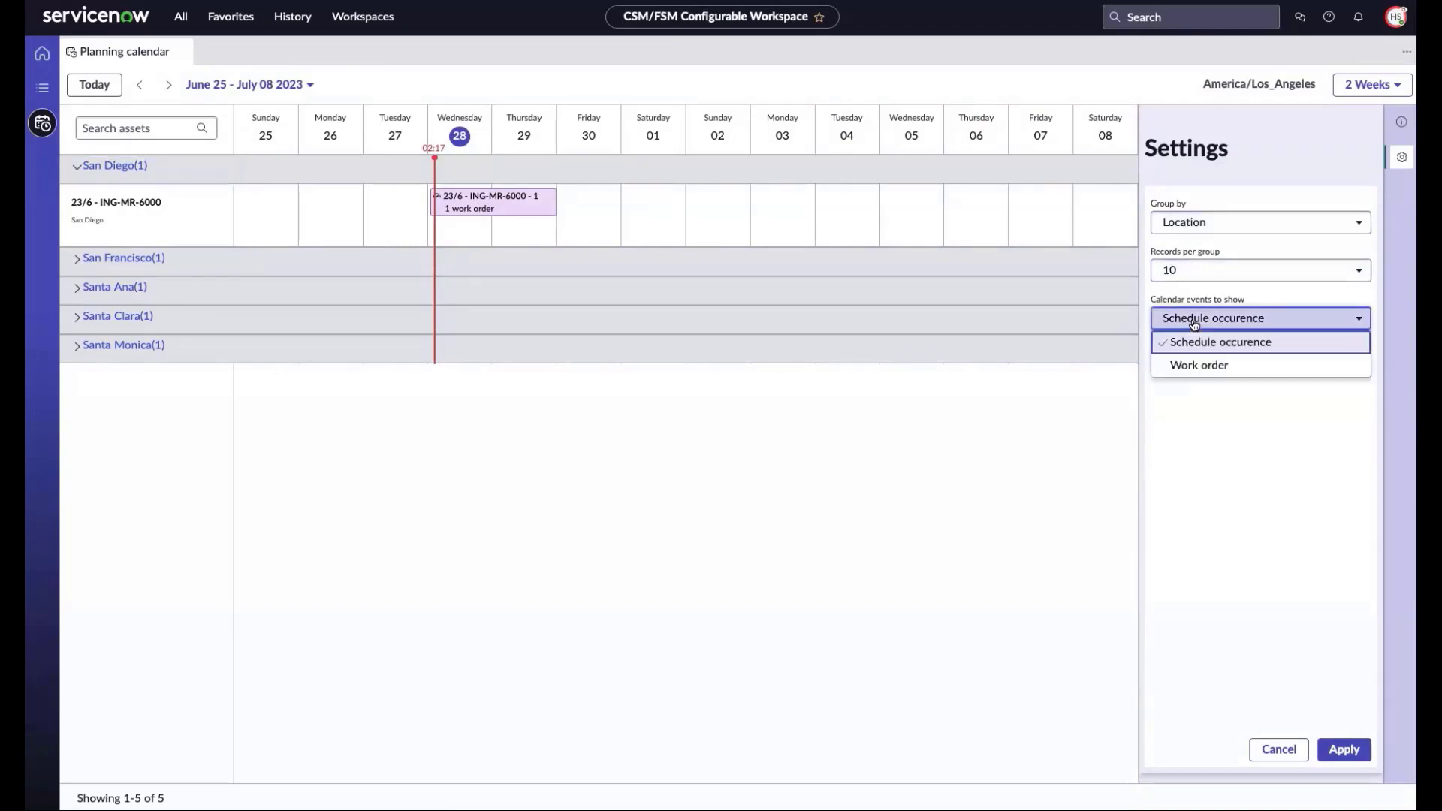
{"action": "left_click", "coordinate": [1187, 364]}
{"action": "left_click", "coordinate": [1342, 750]}
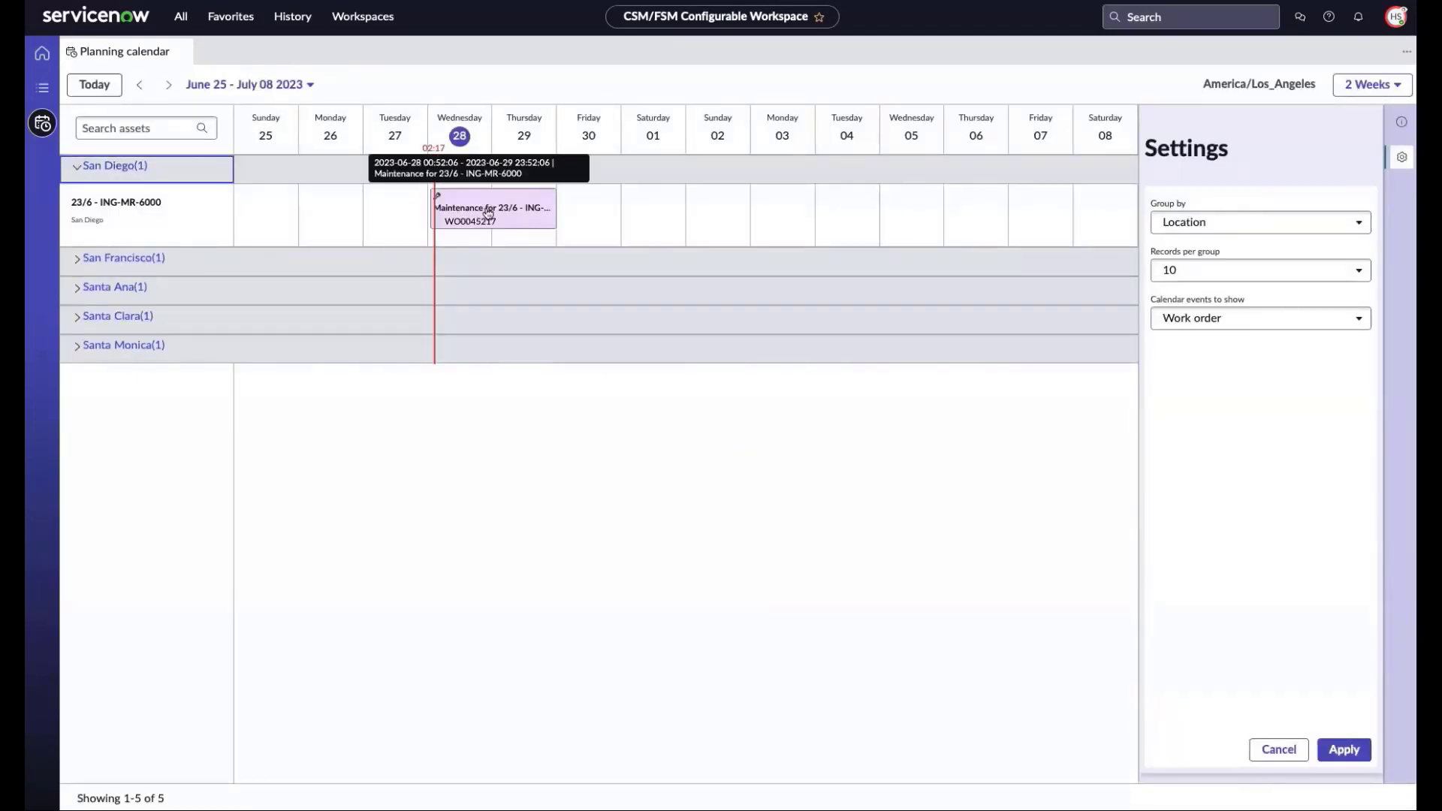
Review the San Diego work order's details and its More actions menu without changing anything.
{"action": "left_click", "coordinate": [488, 213]}
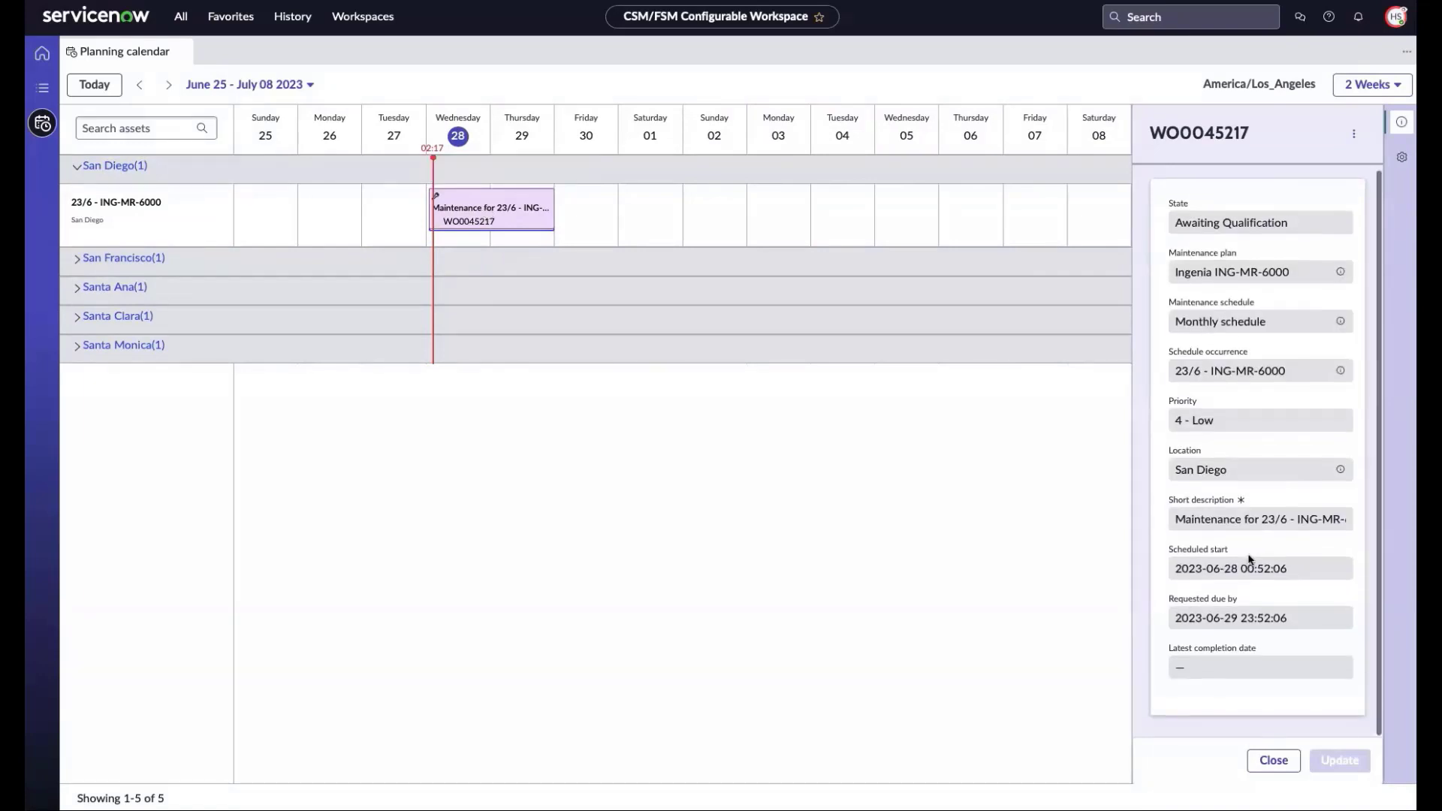
{"action": "left_click", "coordinate": [1355, 135]}
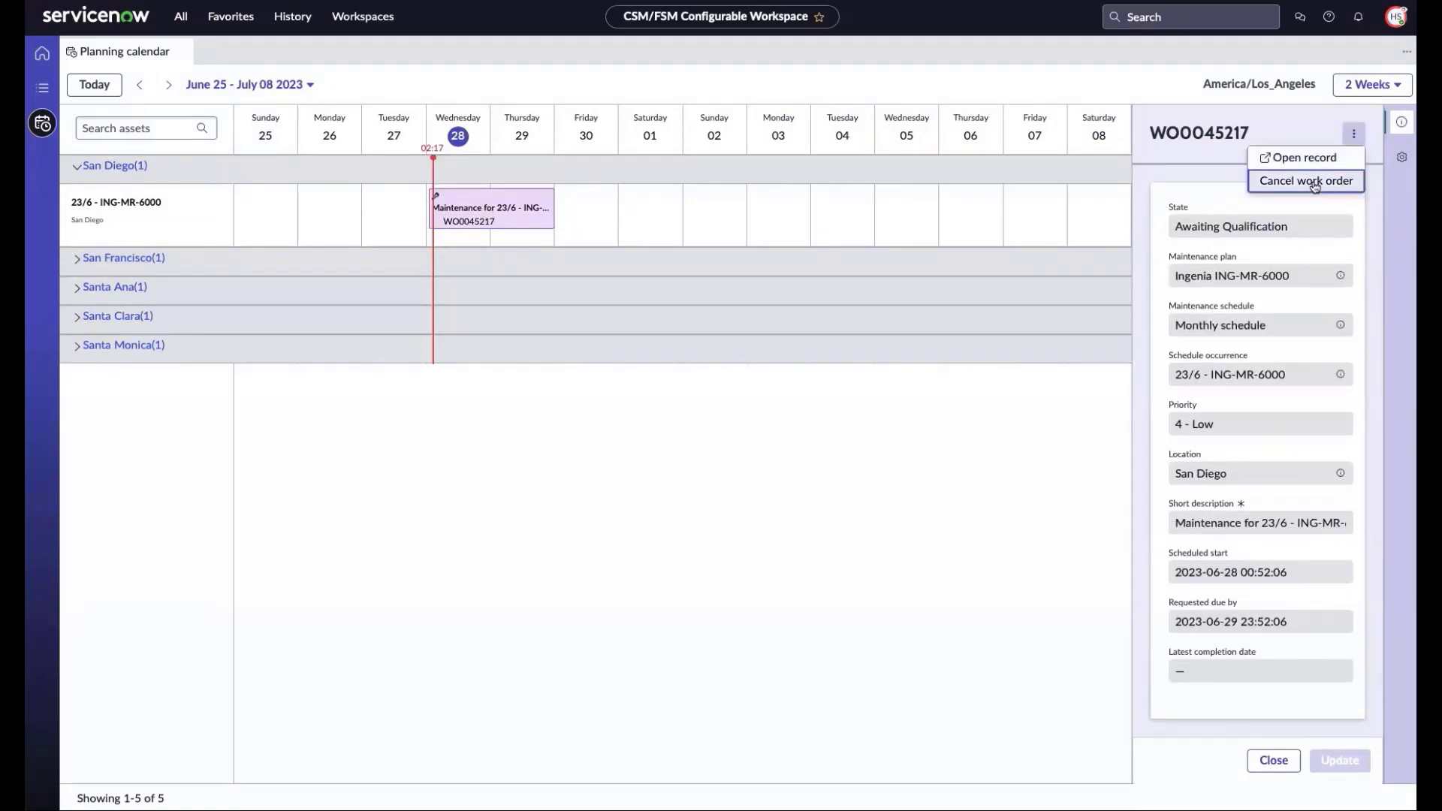
{"action": "left_click", "coordinate": [736, 440]}
Reset calendar Settings to Default grouping with Schedule occurrence events.
{"action": "left_click", "coordinate": [1401, 157]}
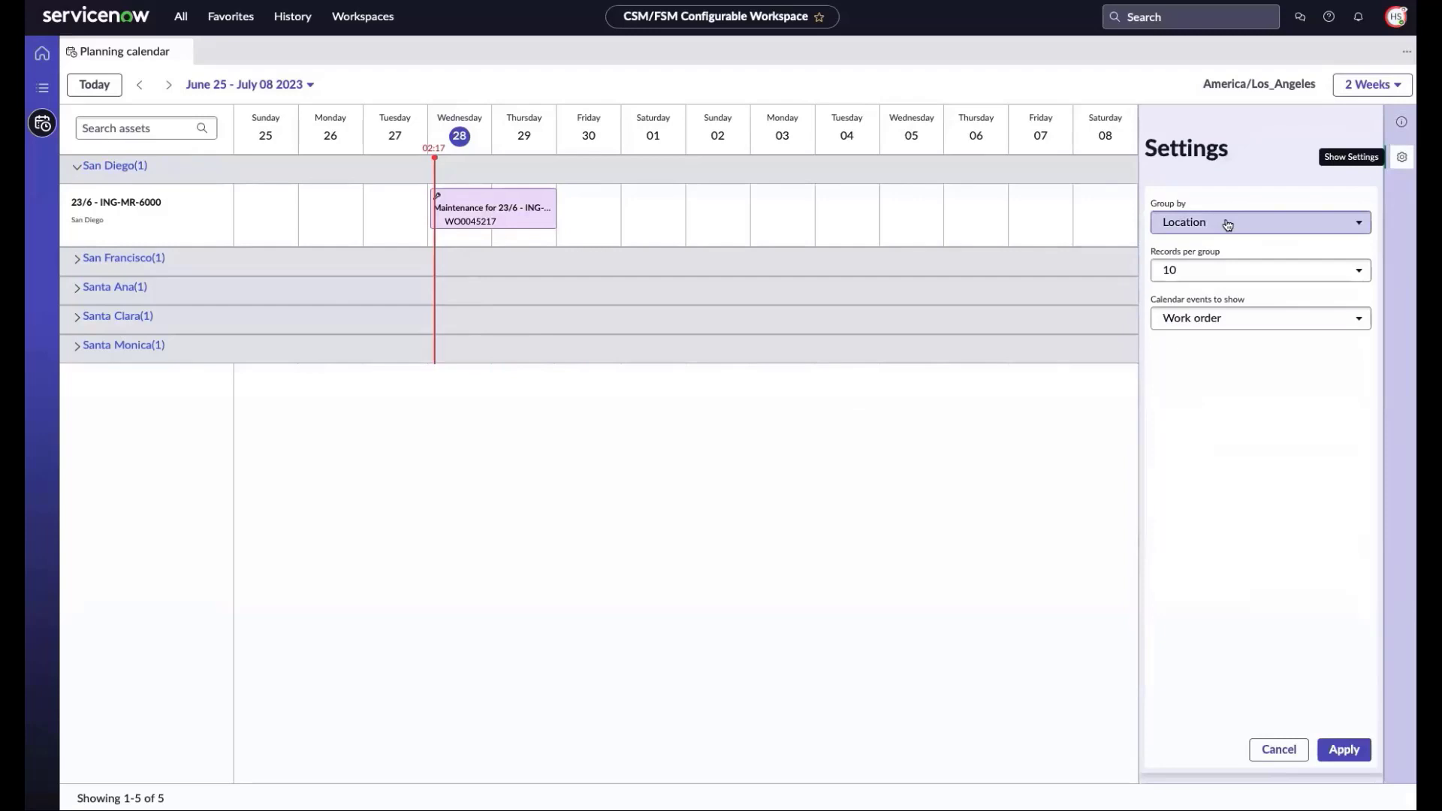
{"action": "left_click", "coordinate": [1261, 223]}
{"action": "left_click", "coordinate": [1202, 313]}
{"action": "left_click", "coordinate": [1344, 750]}
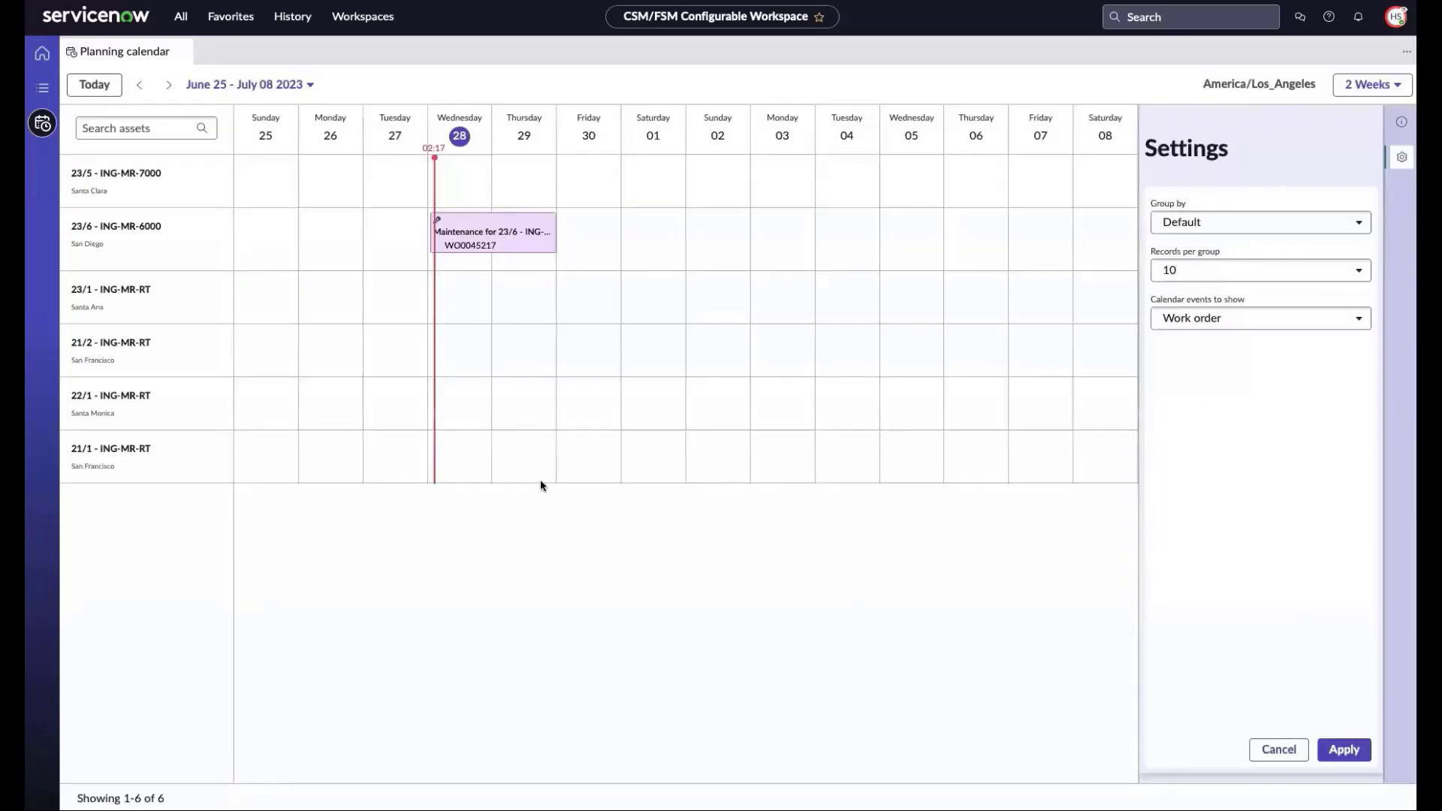
{"action": "left_click", "coordinate": [1162, 317]}
{"action": "left_click", "coordinate": [1202, 342]}
{"action": "left_click", "coordinate": [1342, 751]}
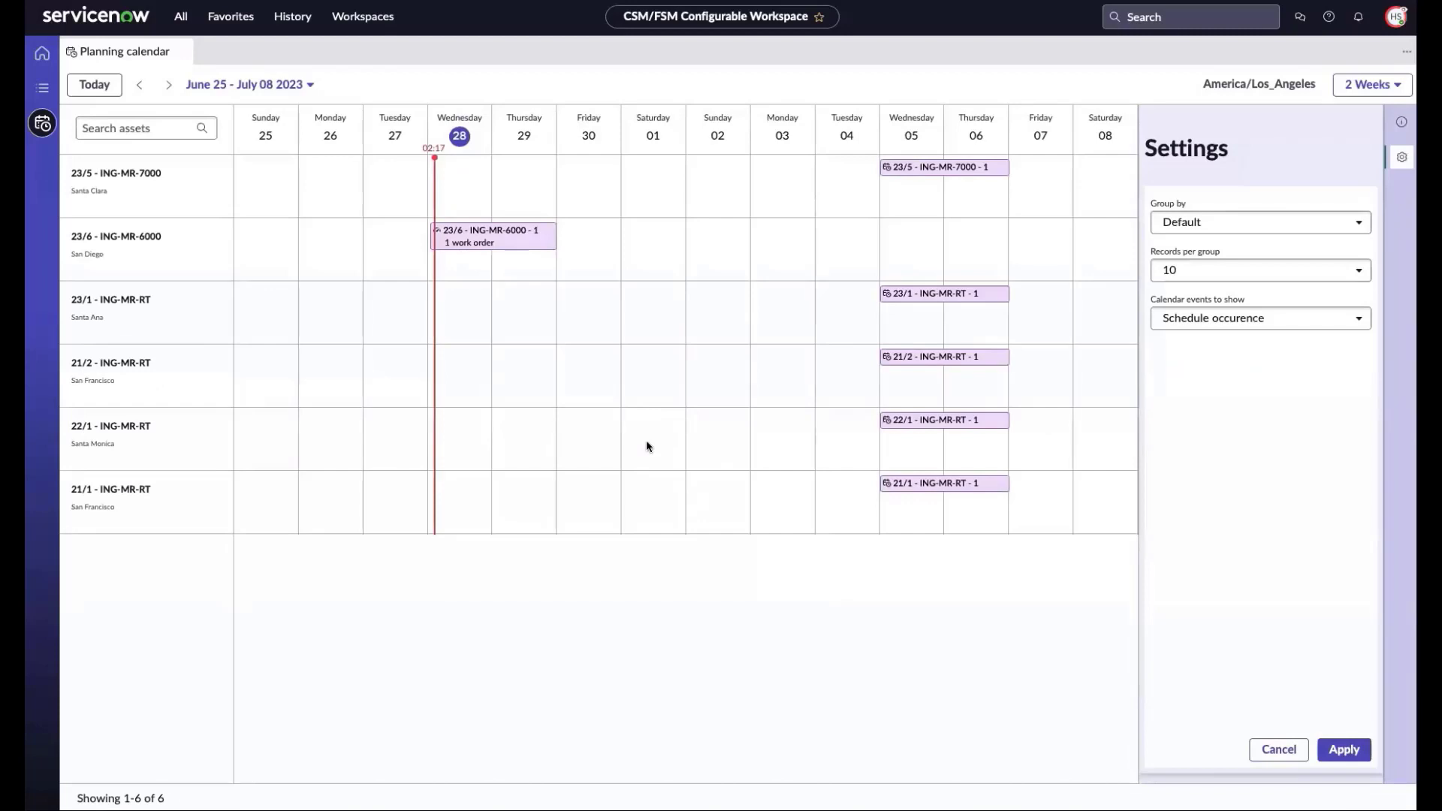
Open the 23/6 - ING-MR-6000 work order, then switch the calendar to Week and back to 2 Weeks.
{"action": "left_click", "coordinate": [523, 247]}
{"action": "left_click", "coordinate": [518, 244]}
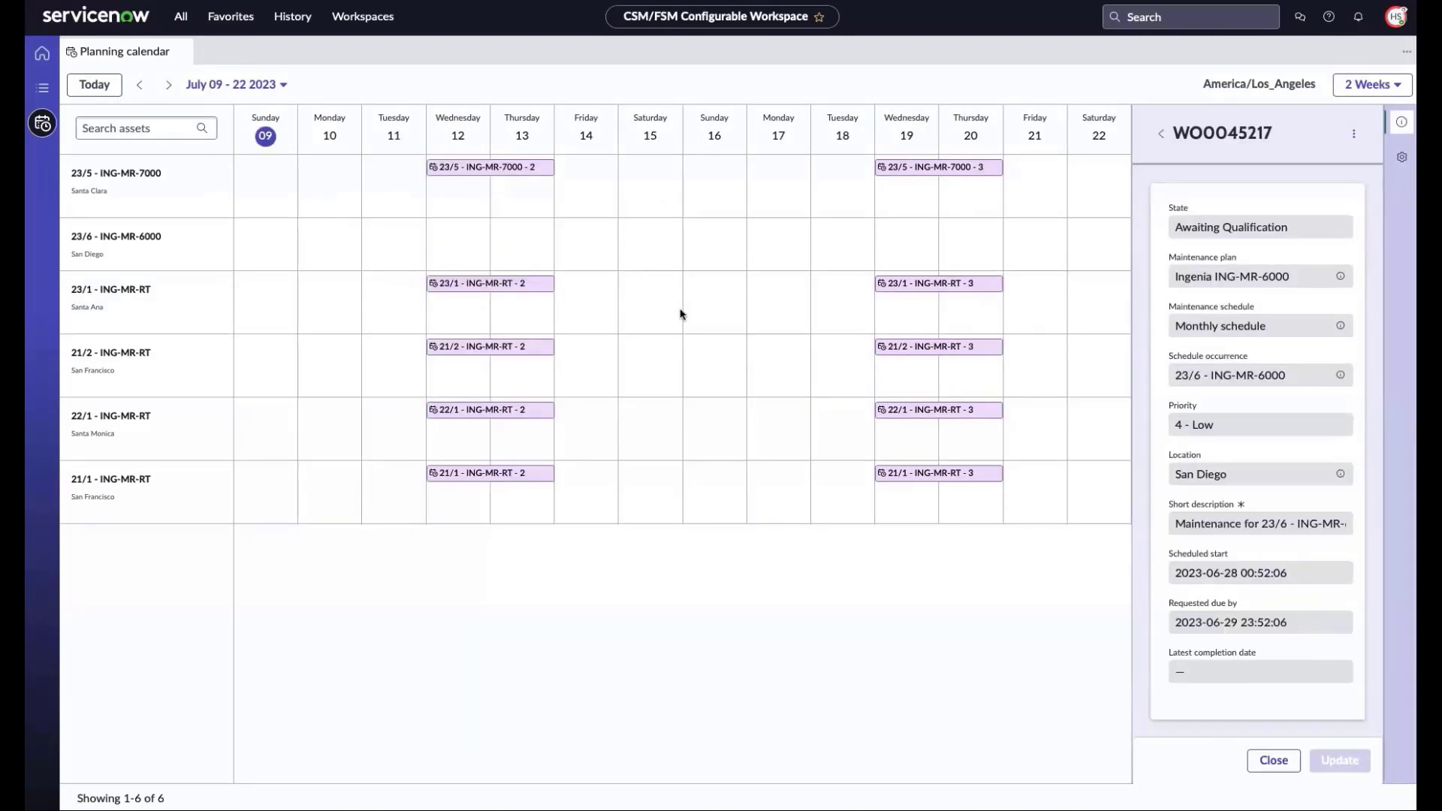
{"action": "left_click", "coordinate": [1353, 88]}
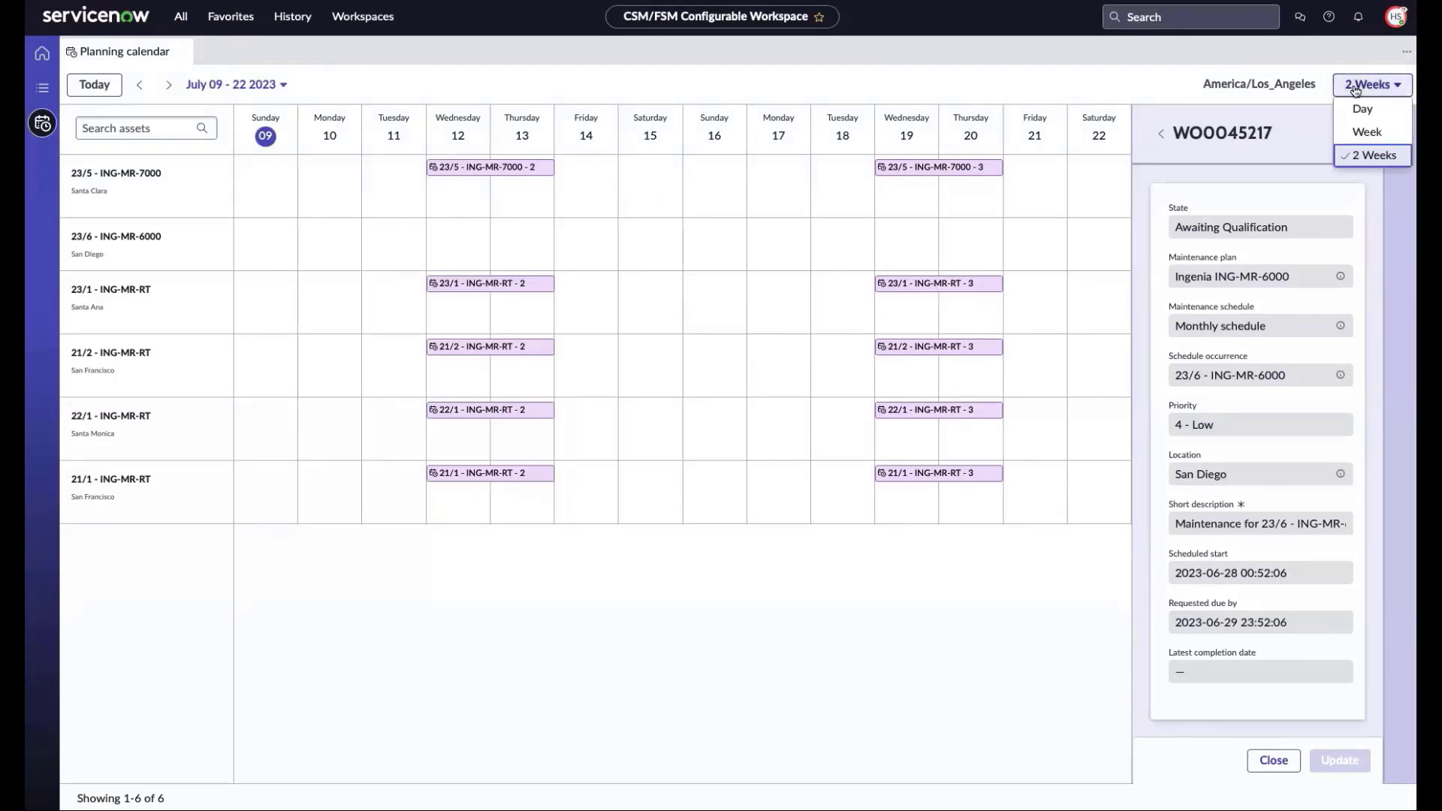
{"action": "left_click", "coordinate": [1366, 133]}
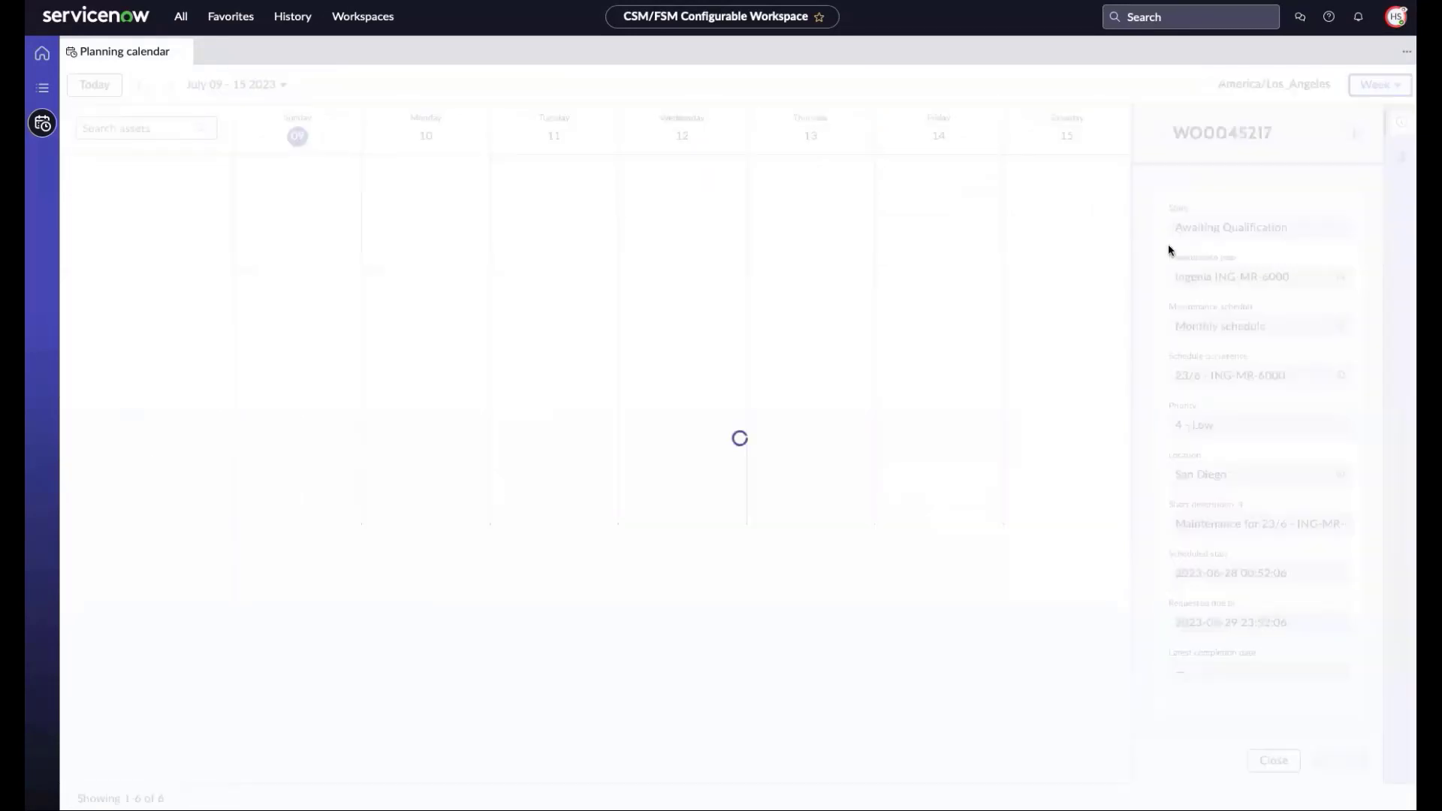
{"action": "left_click", "coordinate": [1380, 85]}
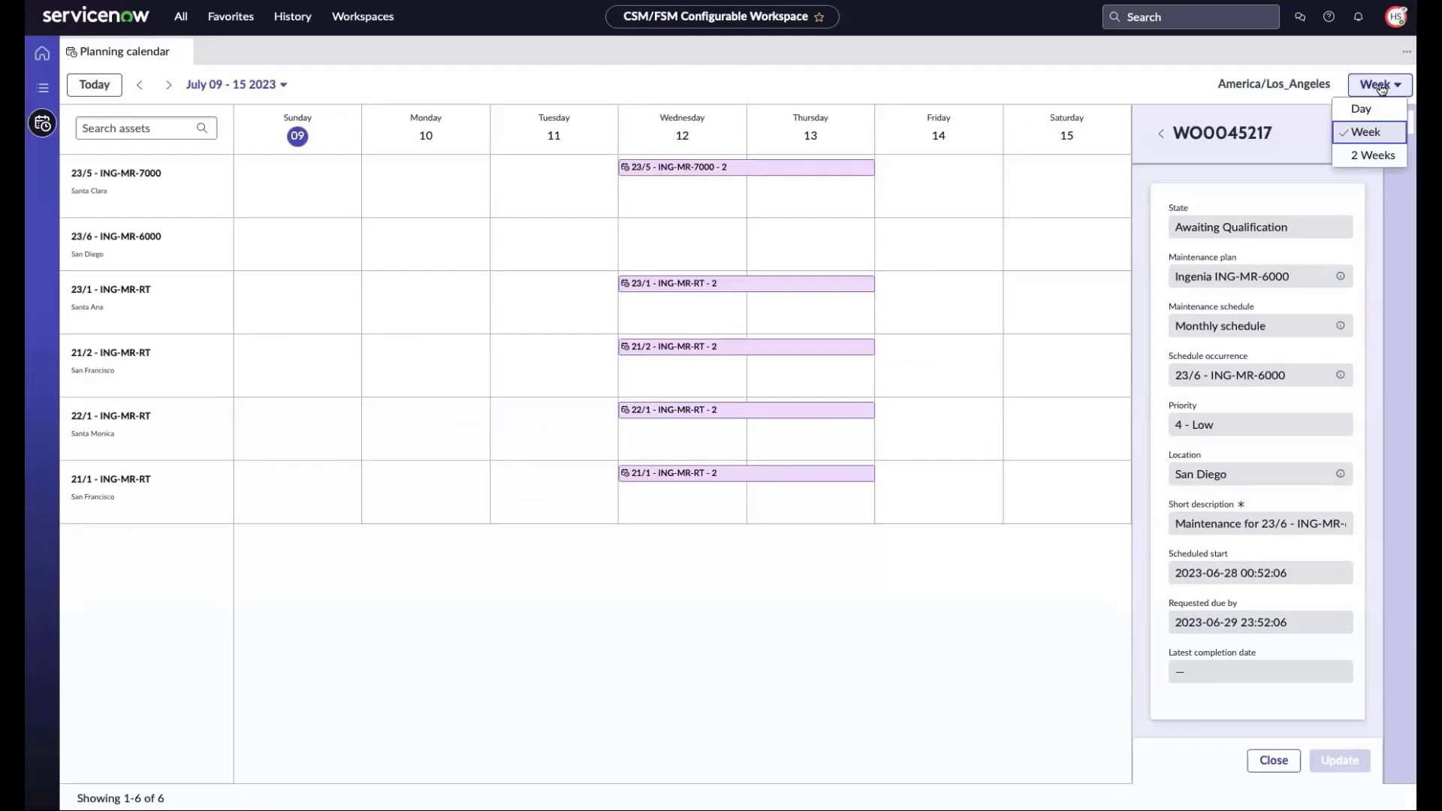
{"action": "left_click", "coordinate": [1370, 155]}
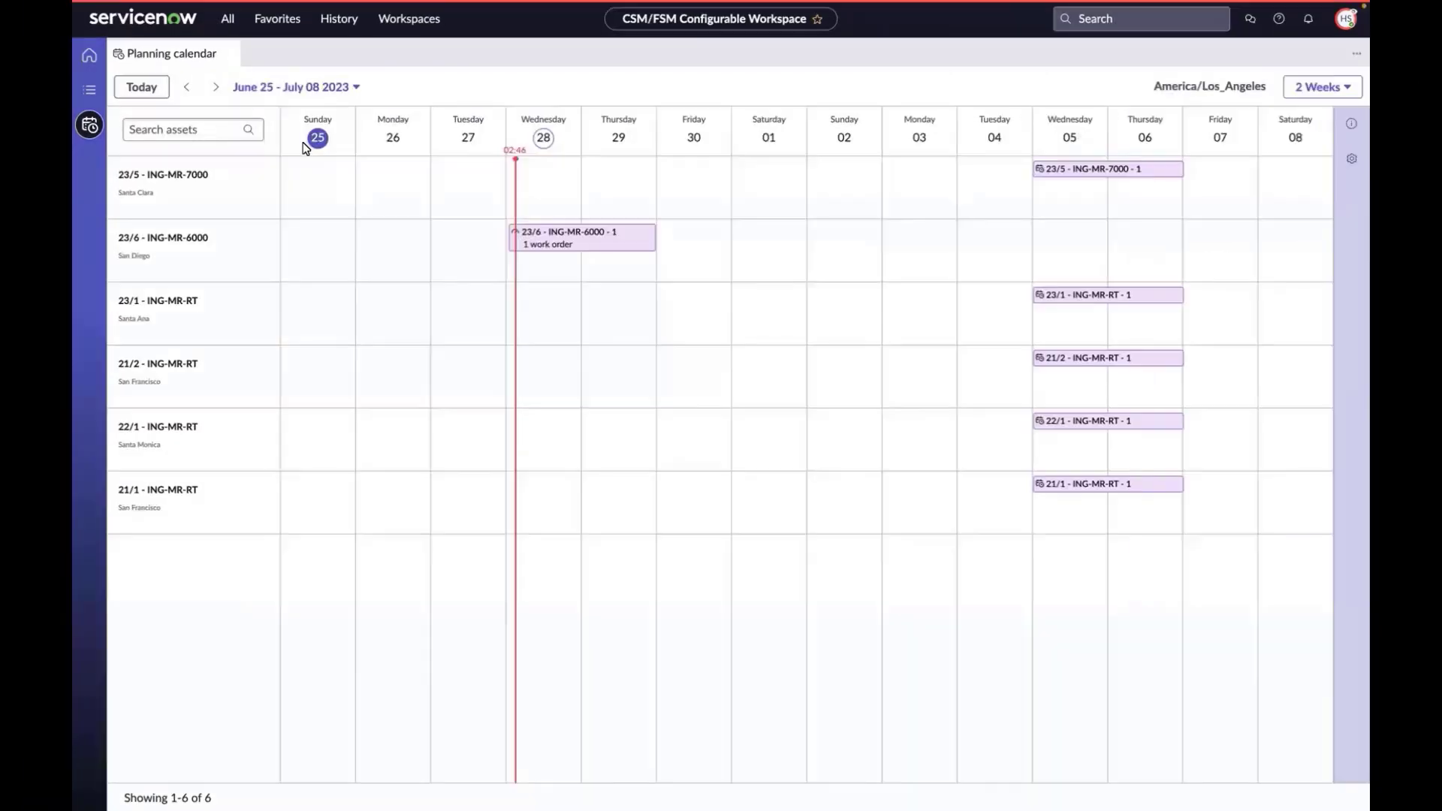
Advance to July 09–22 2023 and view the 23/5 - ING-MR-7000 - 1 and - 2 occurrence details.
{"action": "left_click", "coordinate": [217, 88]}
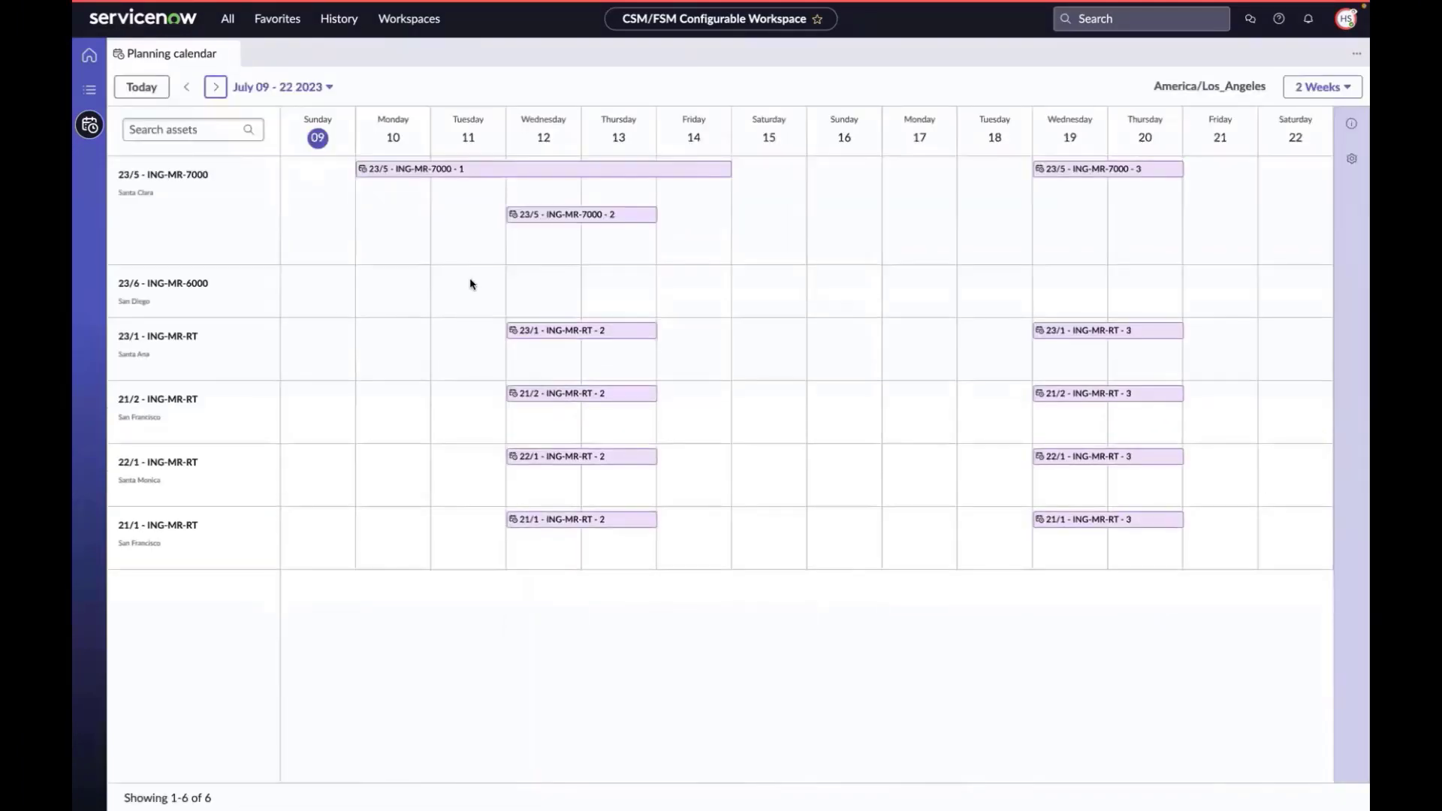
{"action": "left_click", "coordinate": [488, 172]}
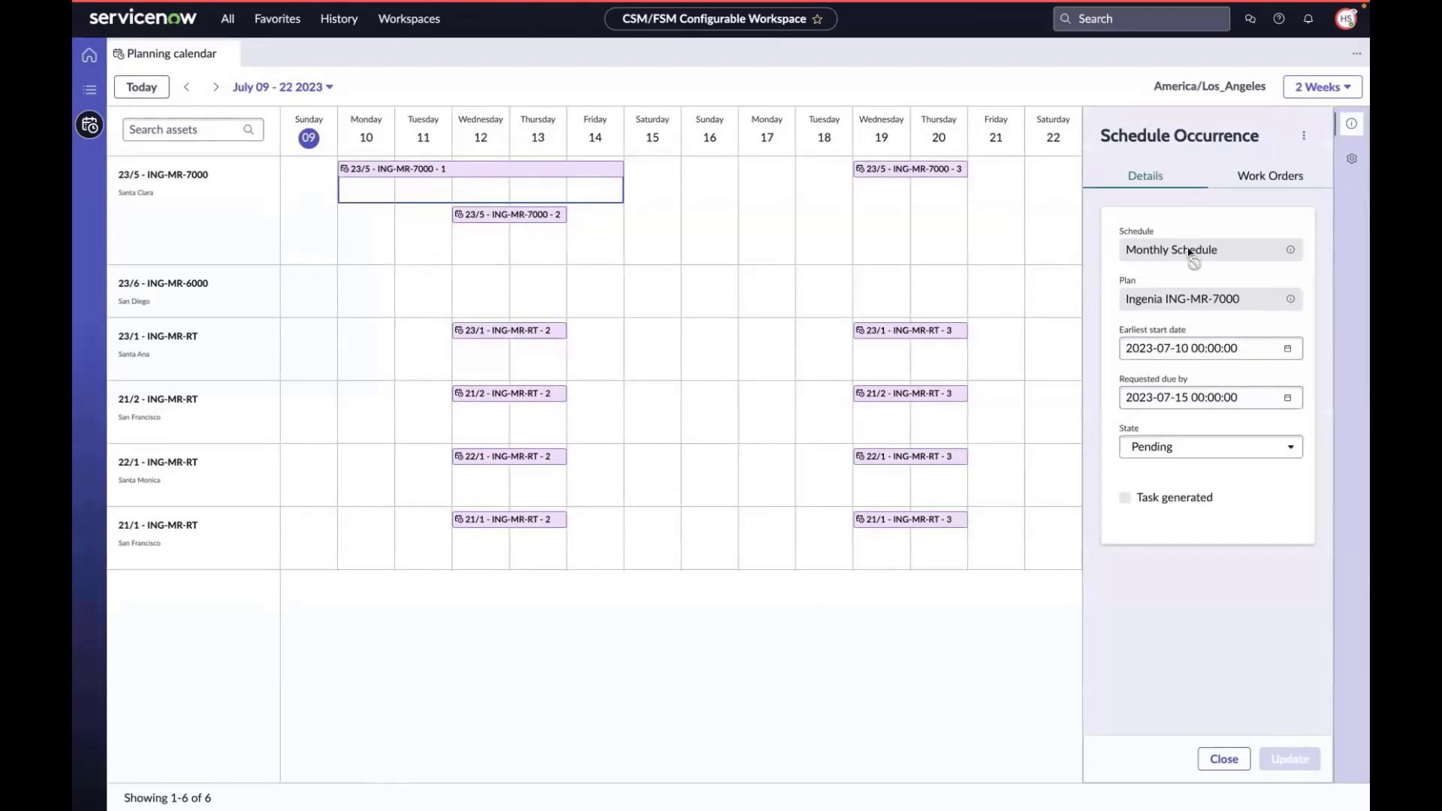
{"action": "left_click", "coordinate": [530, 218]}
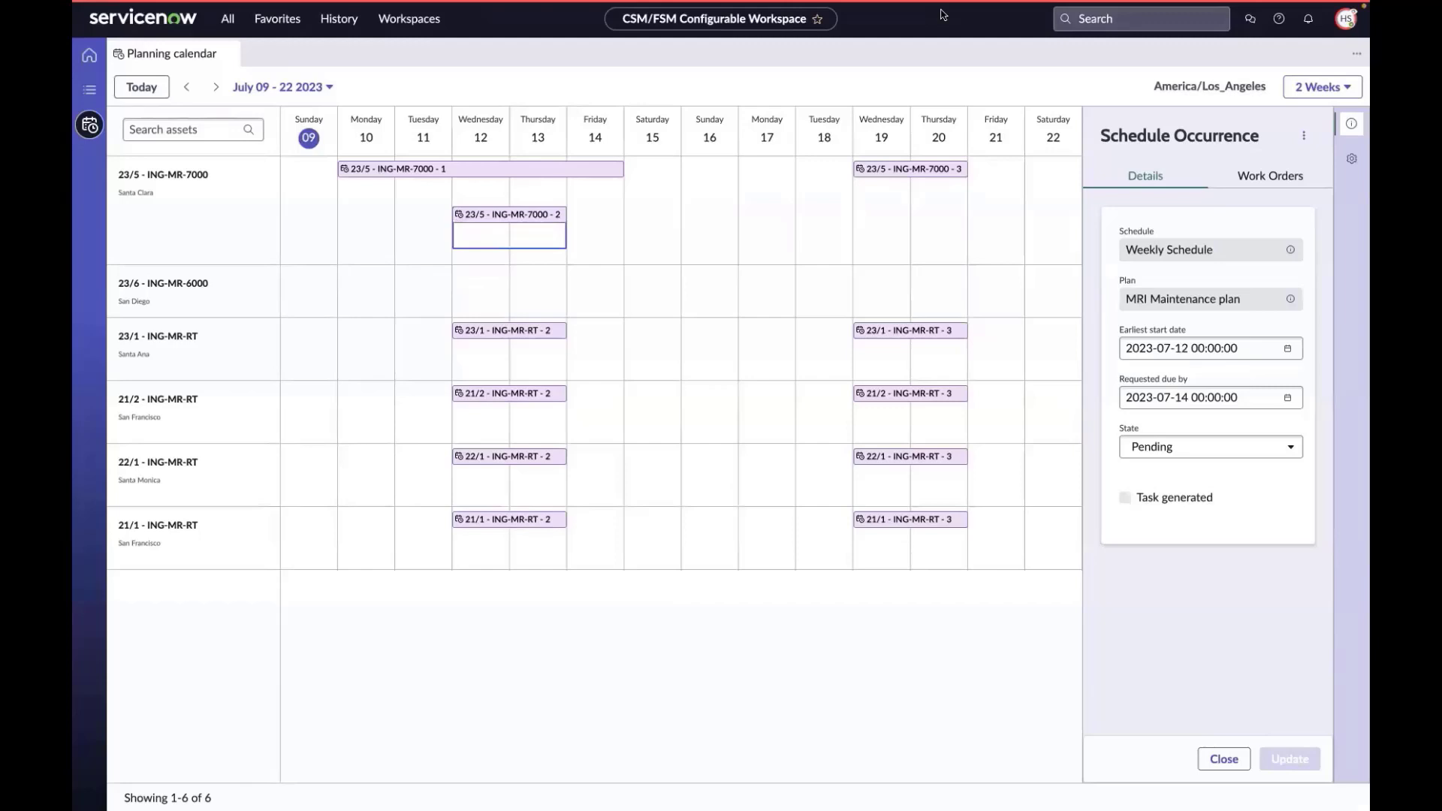
Open the Weekly Schedule of the MRI Maintenance plan work plan.
{"action": "key", "text": "ctrl+Right"}
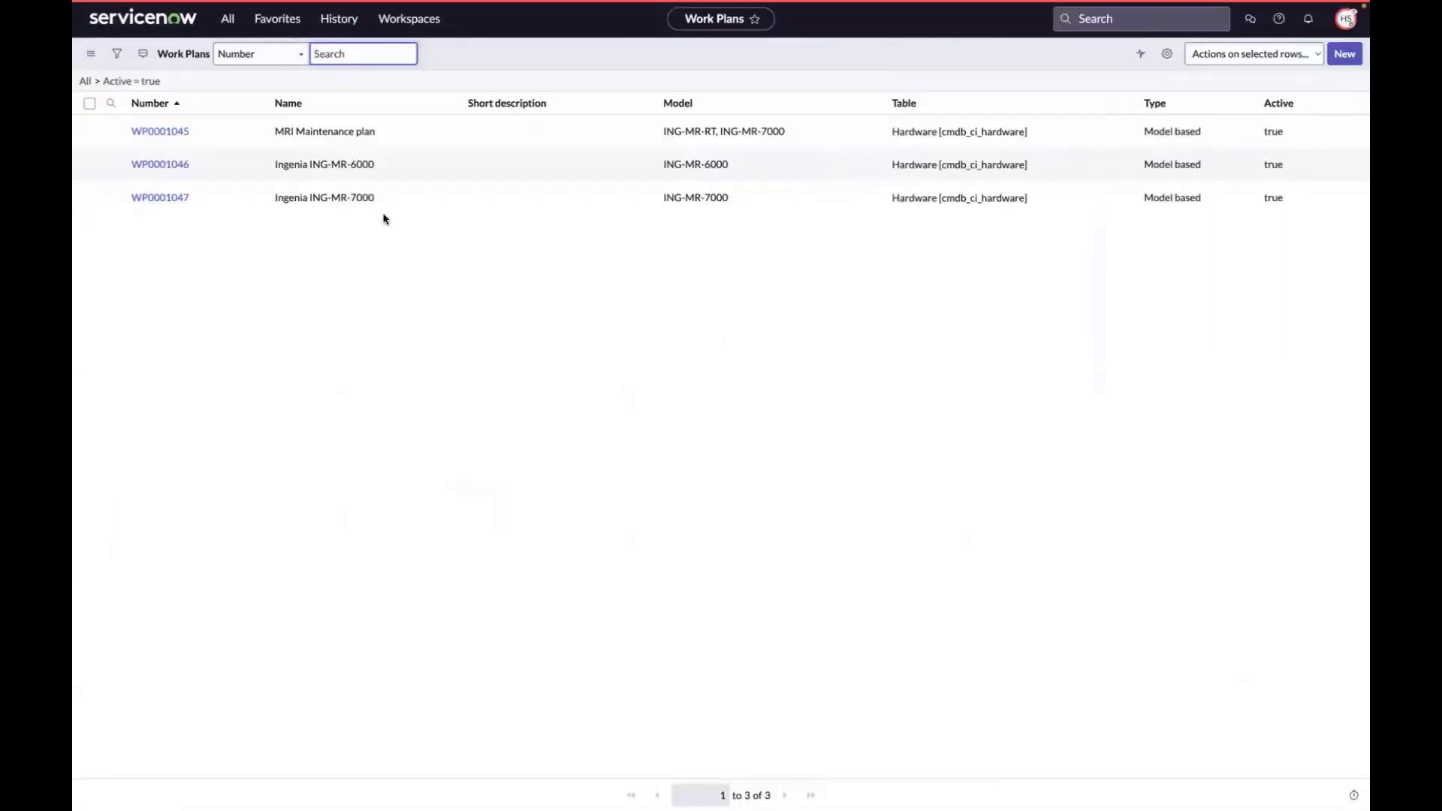
{"action": "left_click", "coordinate": [166, 133]}
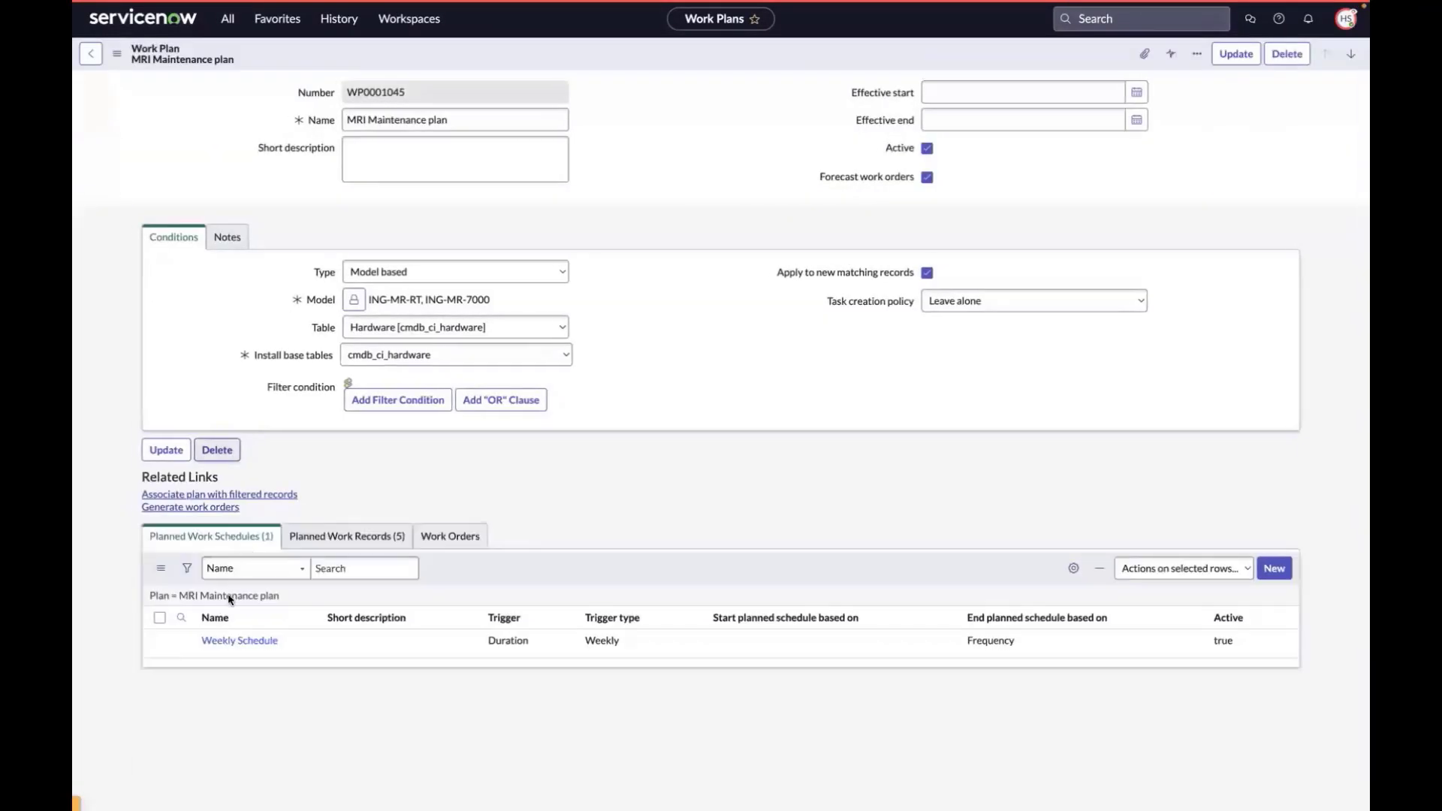
{"action": "left_click", "coordinate": [242, 647]}
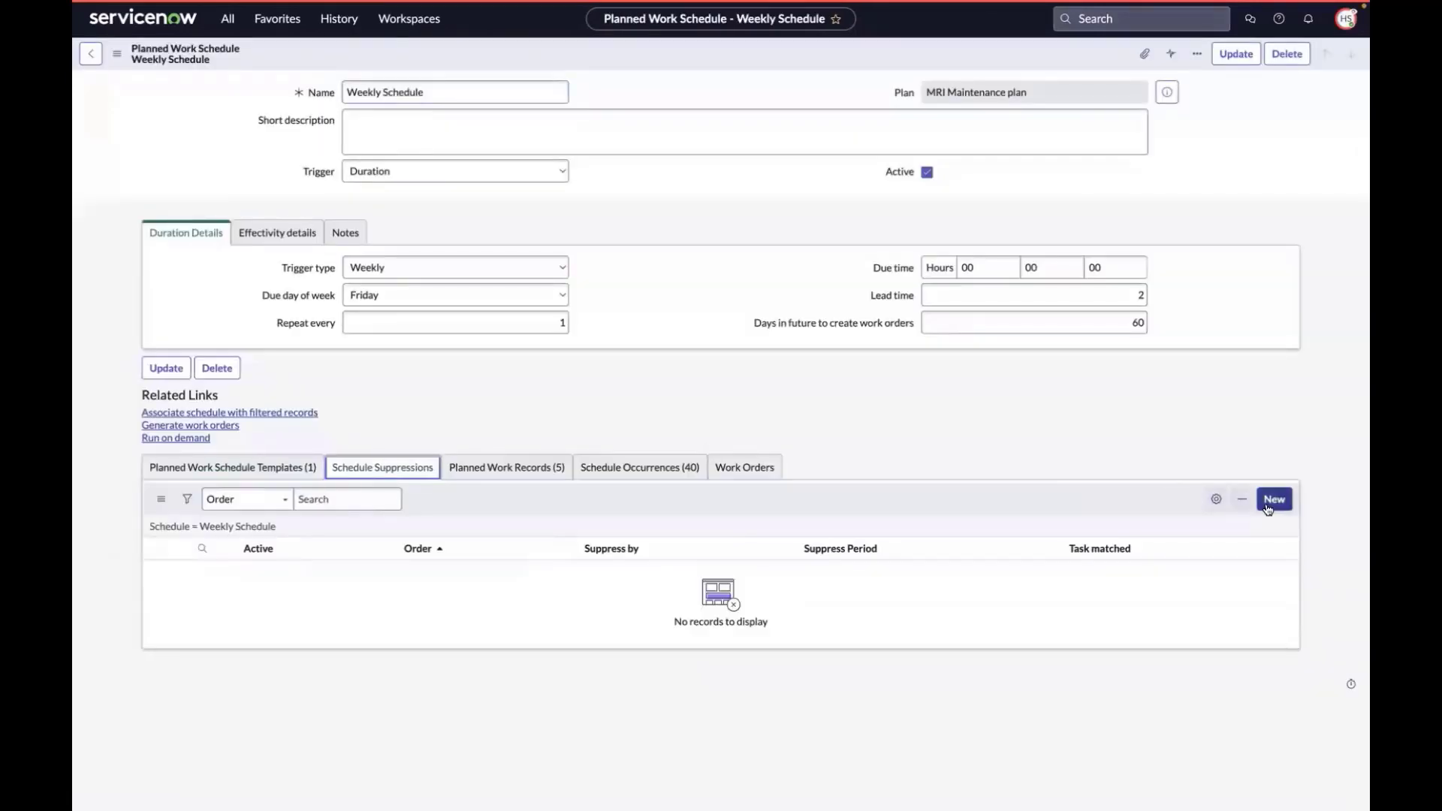
Add a schedule suppression by Monthly Schedule with order 1 and submit it.
{"action": "left_click", "coordinate": [1275, 500]}
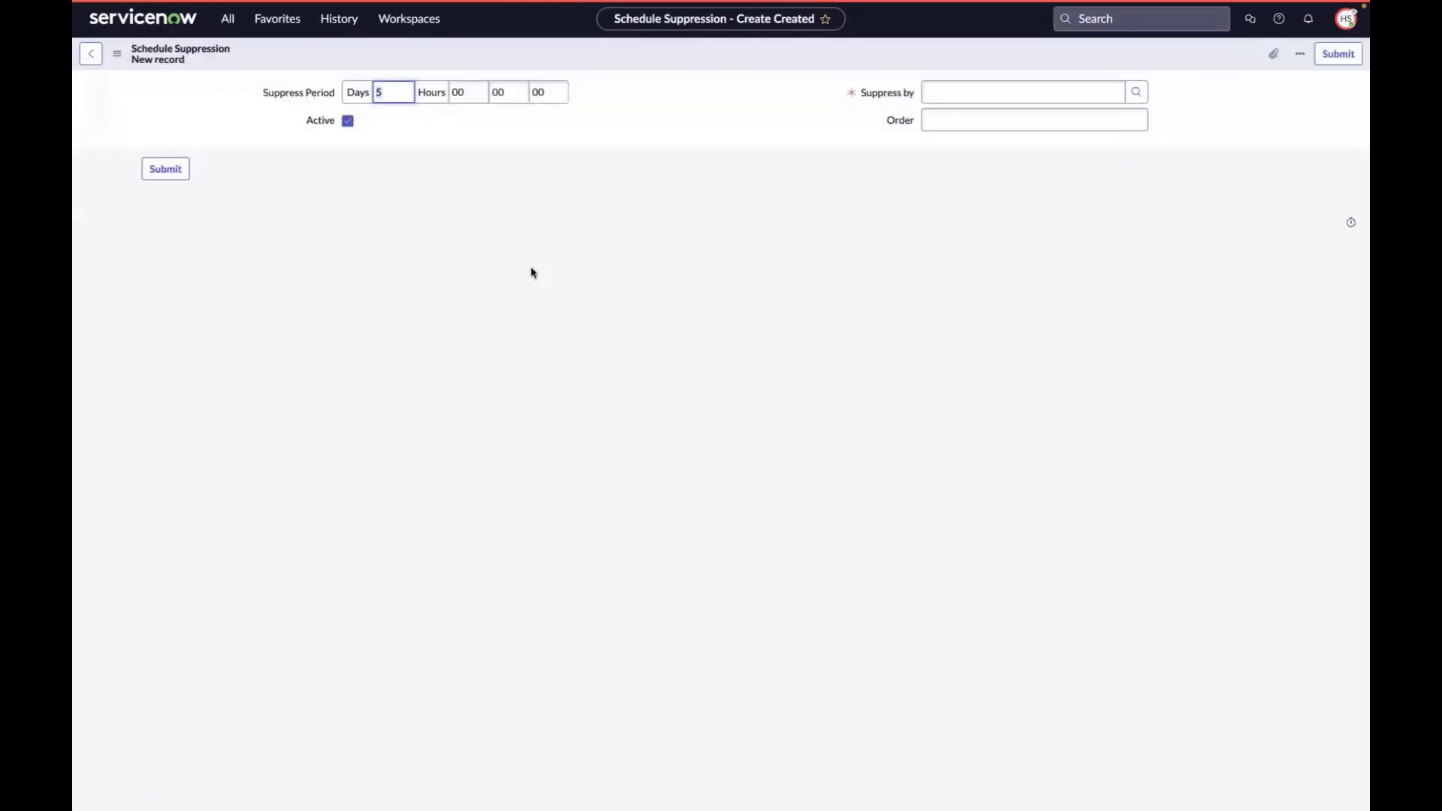
{"action": "left_click", "coordinate": [977, 91]}
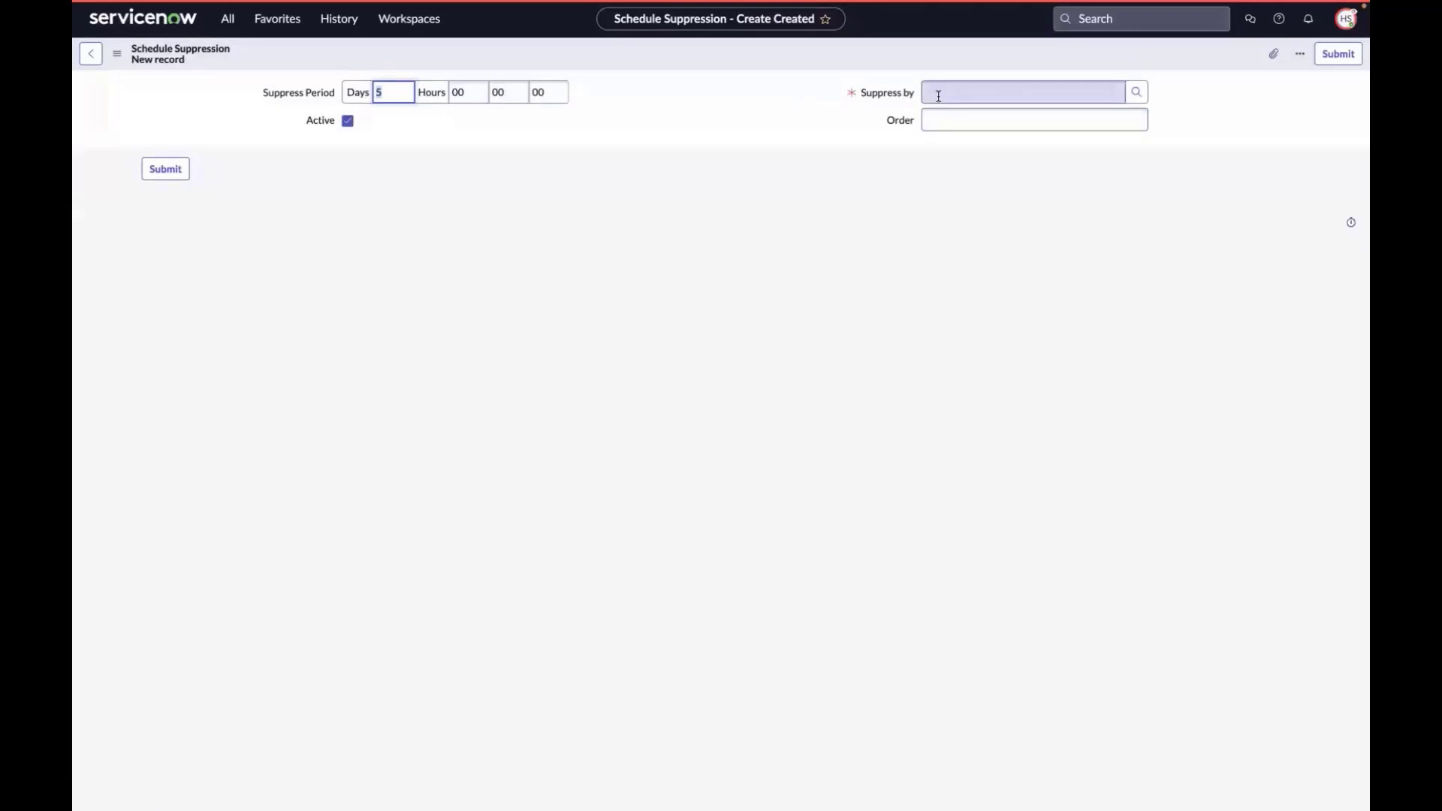
{"action": "type", "text": "Monthly S"}
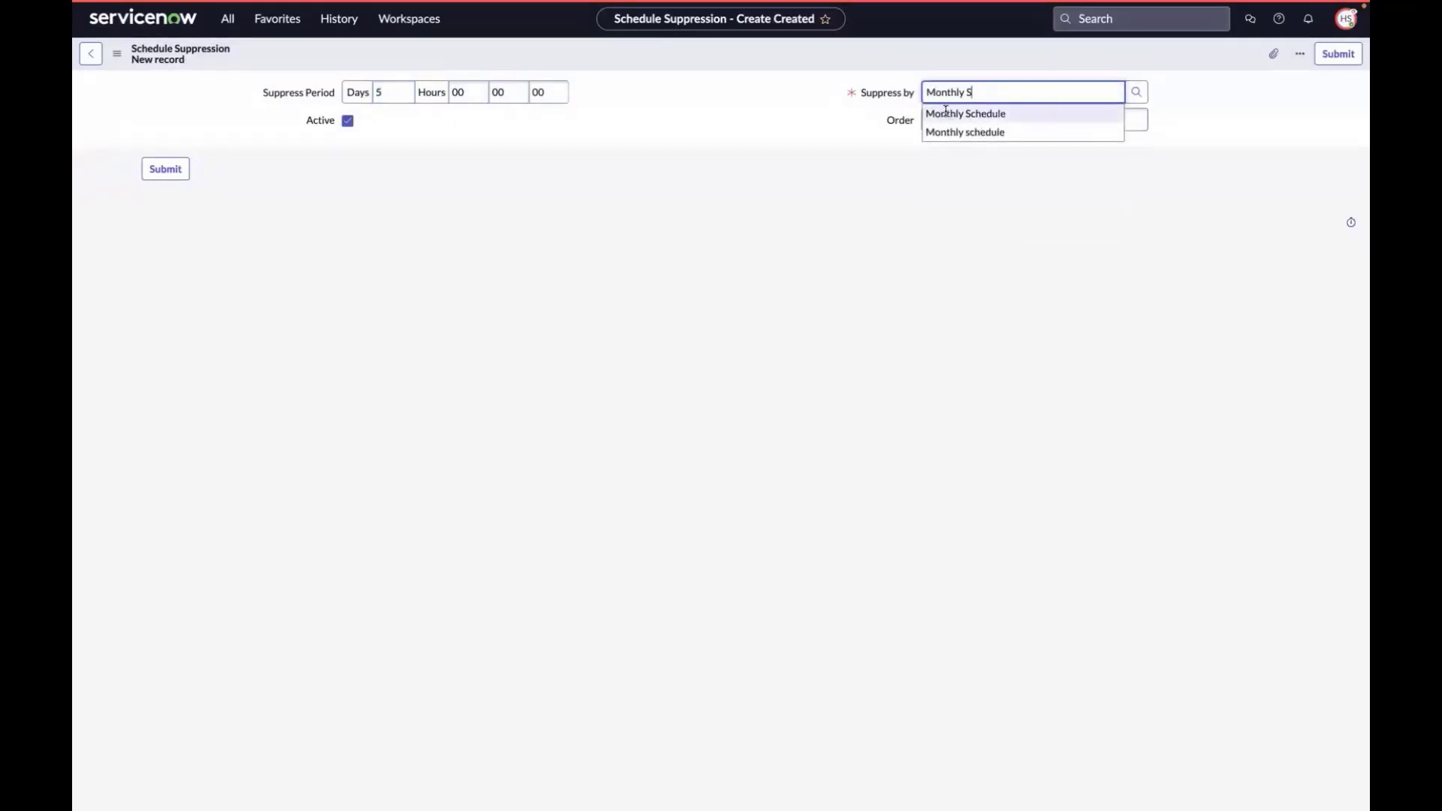
{"action": "left_click", "coordinate": [945, 113]}
{"action": "type", "text": "1"}
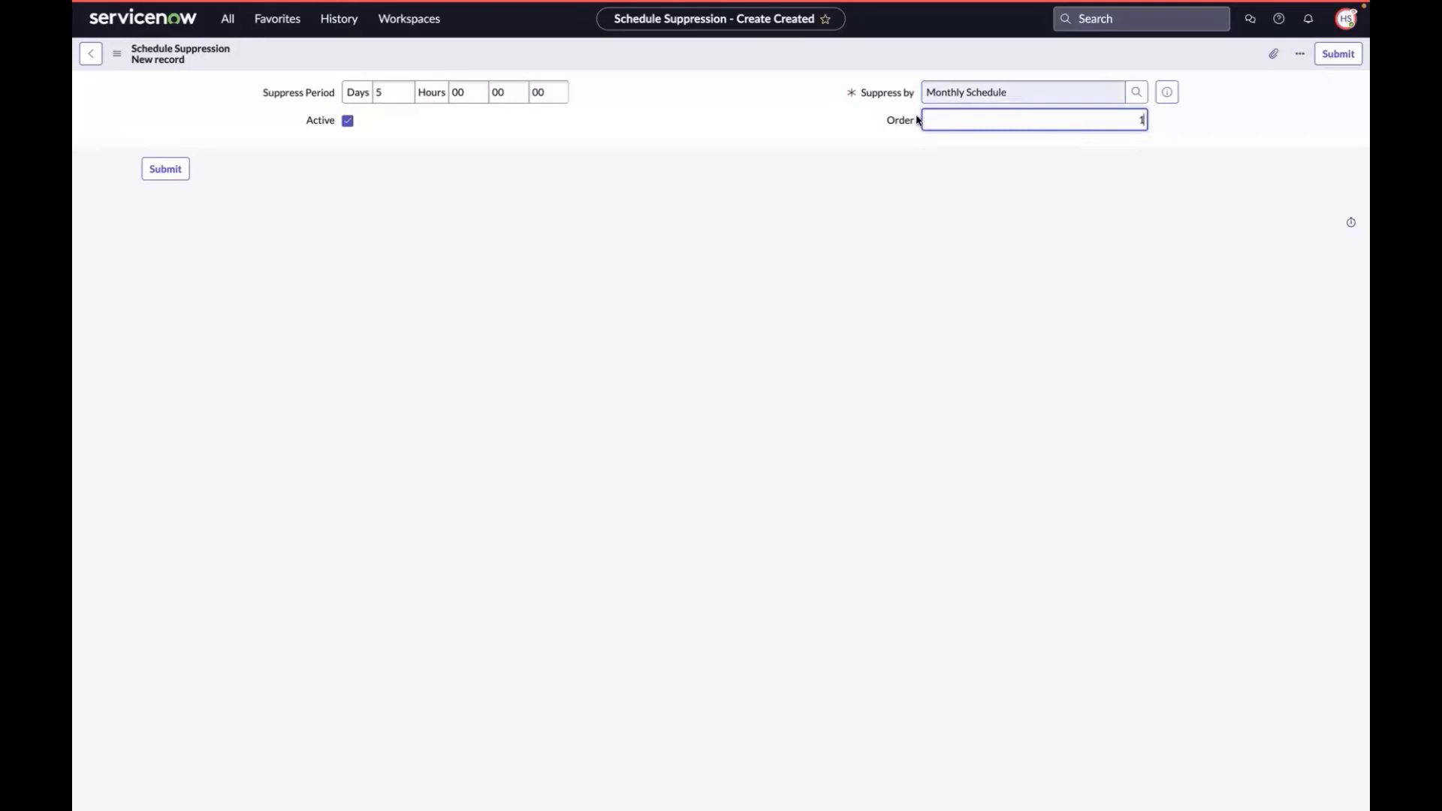
{"action": "left_click", "coordinate": [172, 175]}
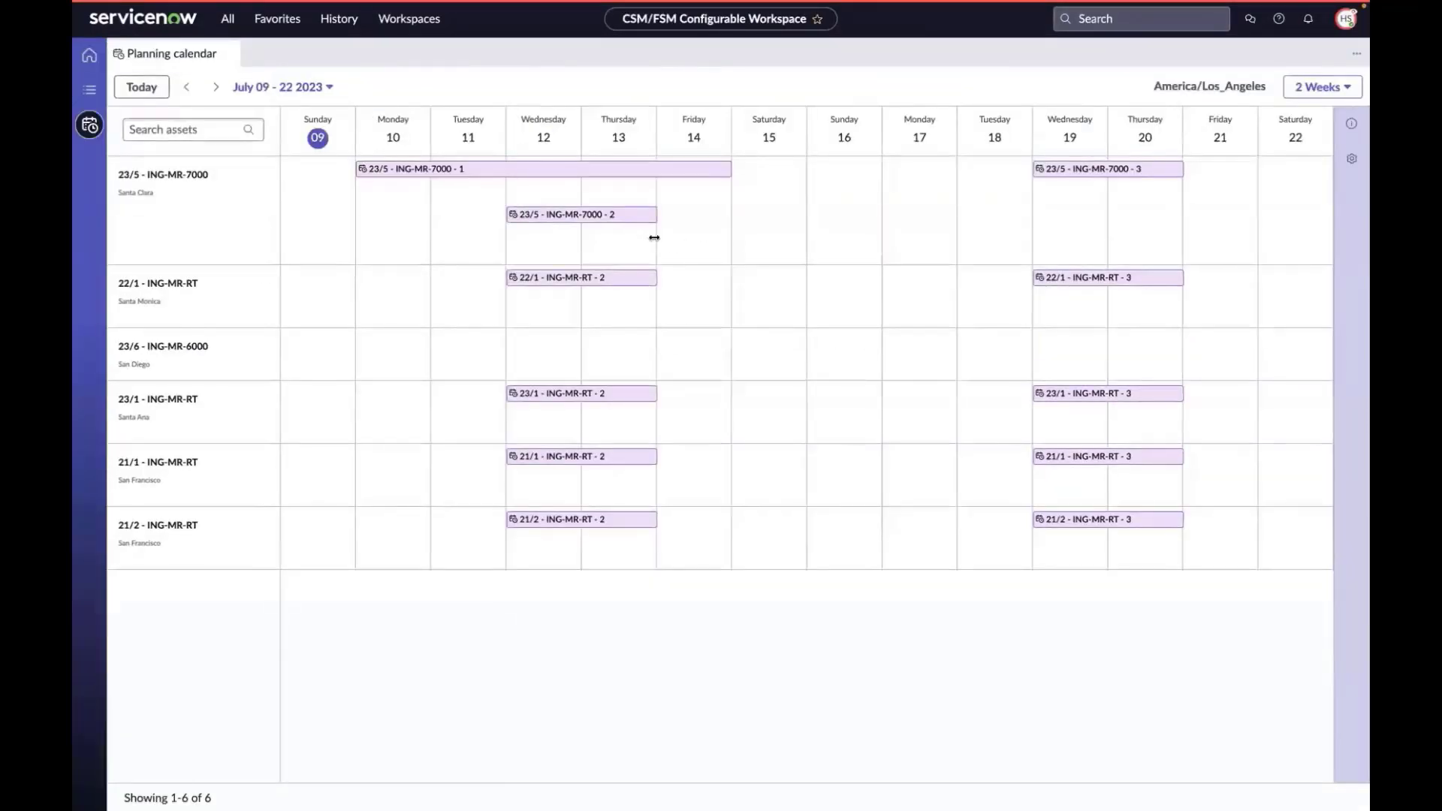
Compare the Fully suppressed 23/5 - ING-MR-7000 - 2 occurrence with the Pending - 1 occurrence.
{"action": "left_click", "coordinate": [619, 216]}
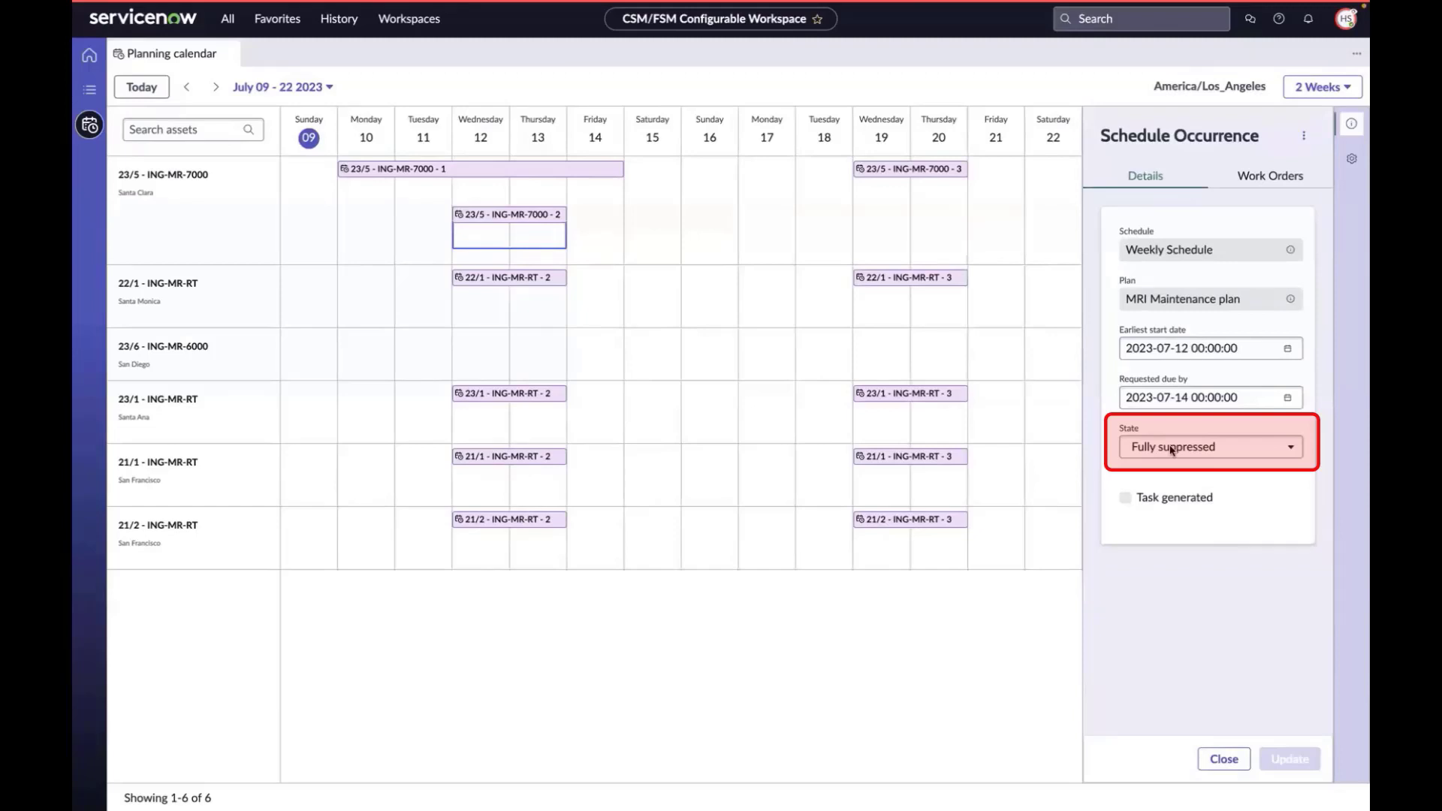
{"action": "left_click", "coordinate": [557, 178]}
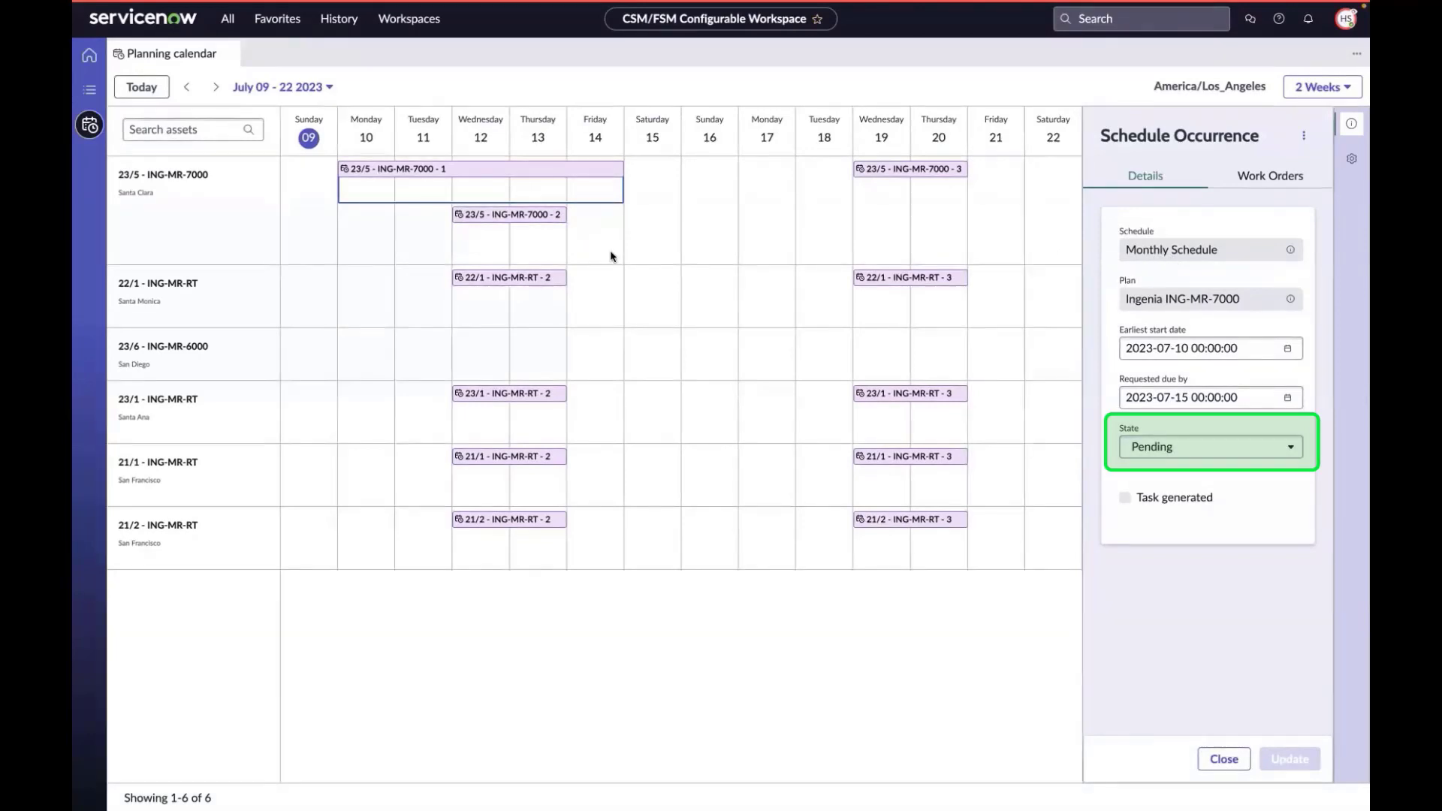
Jump the calendar to June 25 – July 08 2023 and bring up actions for 23/6 - ING-MR-6000 - 1.
{"action": "left_click", "coordinate": [328, 90]}
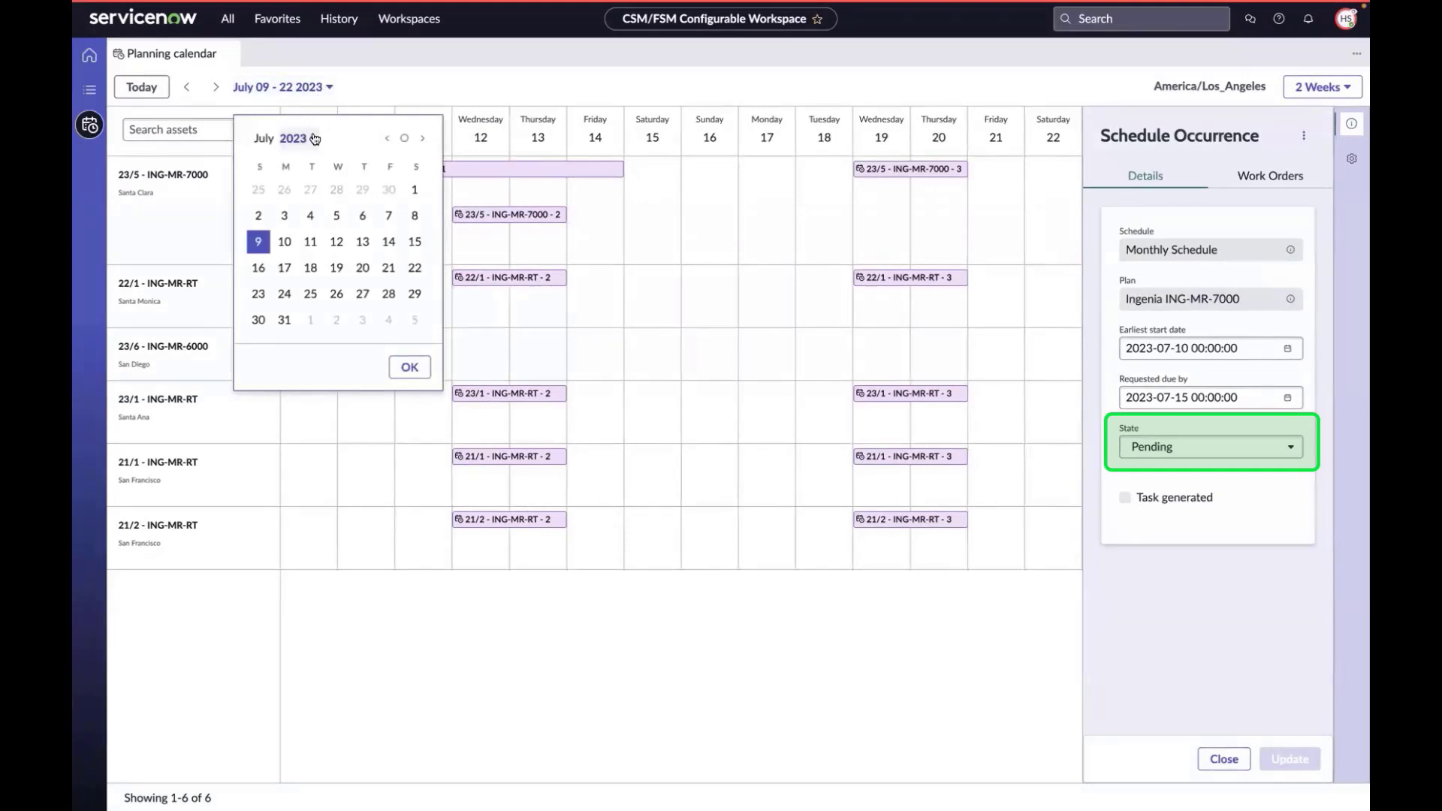
{"action": "left_click", "coordinate": [404, 367]}
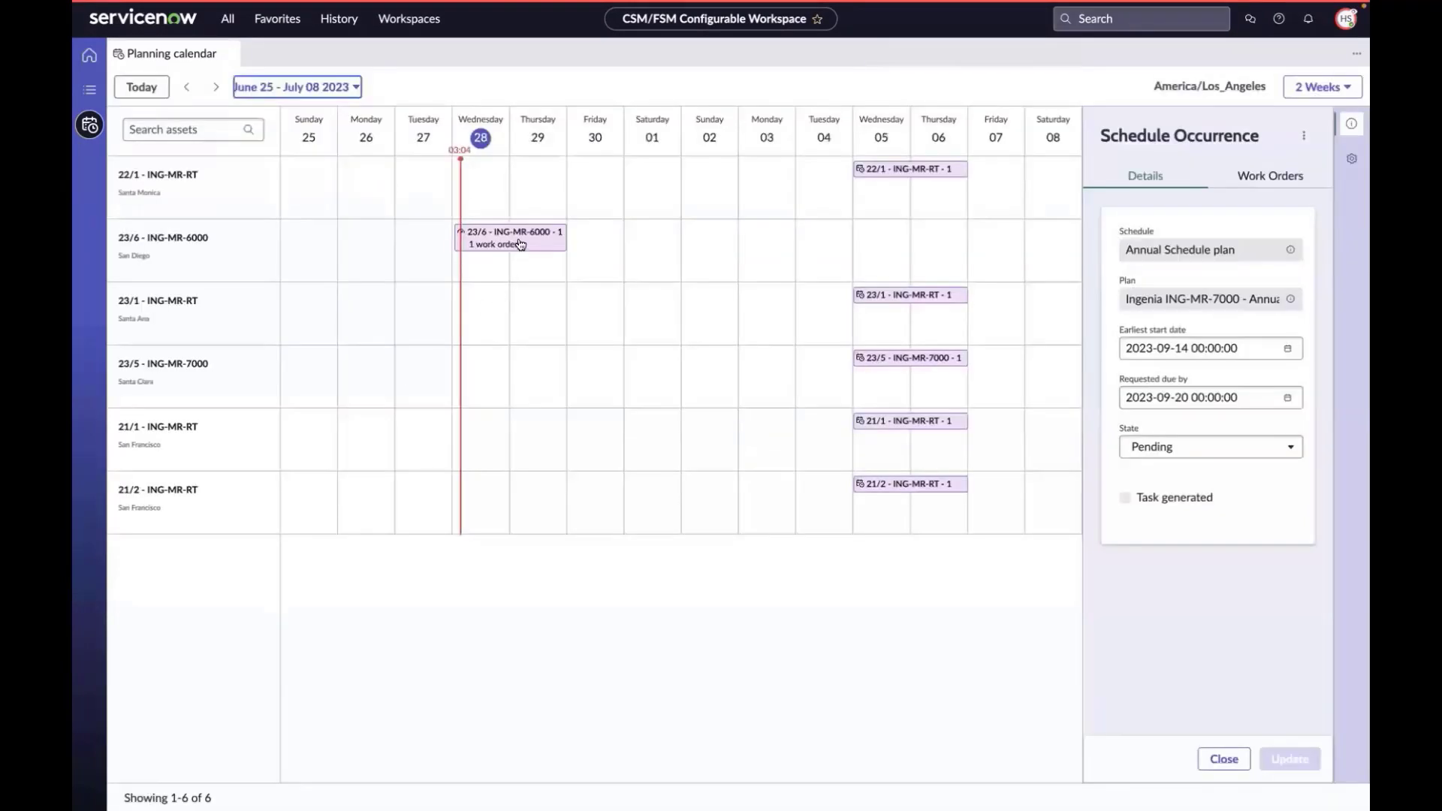
{"action": "right_click", "coordinate": [517, 237]}
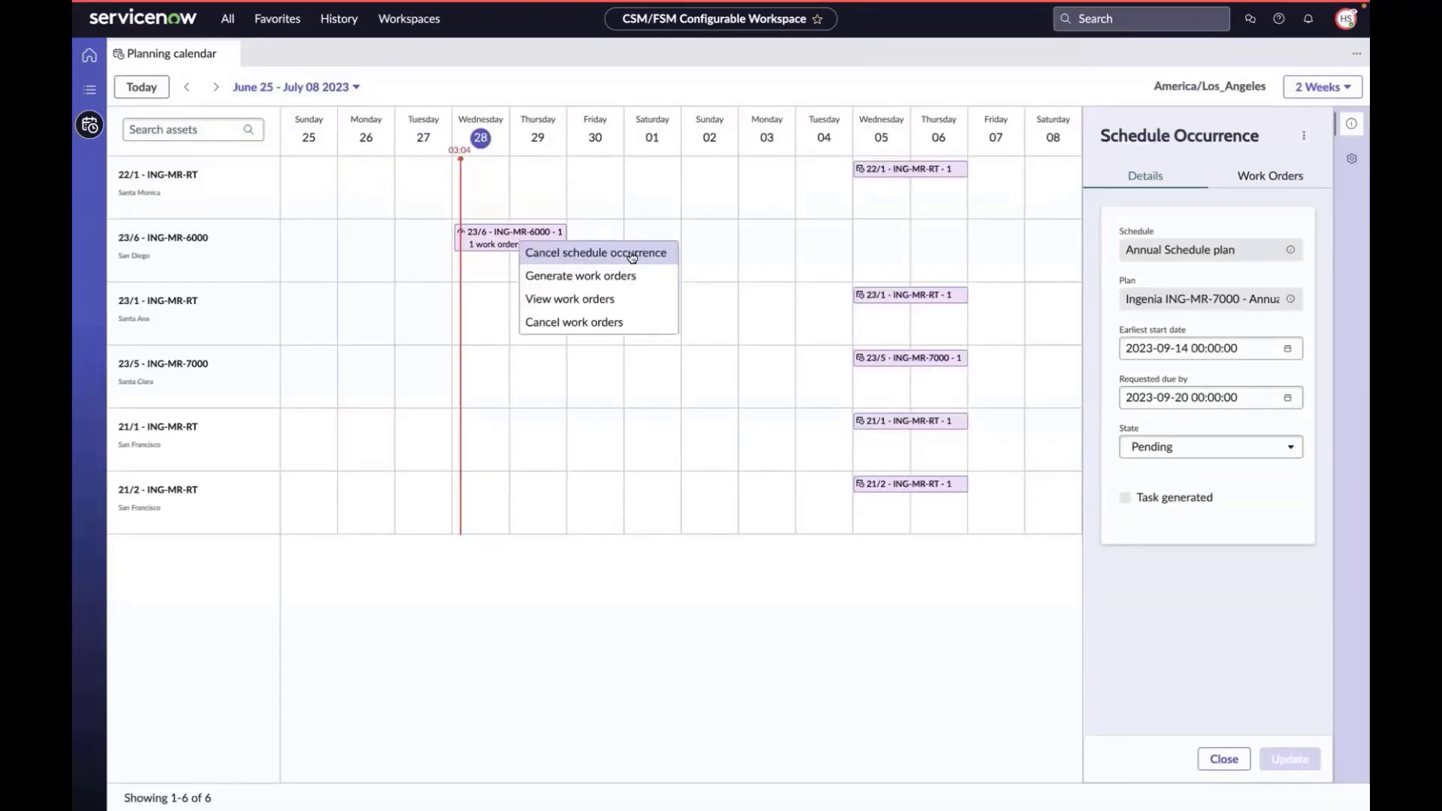